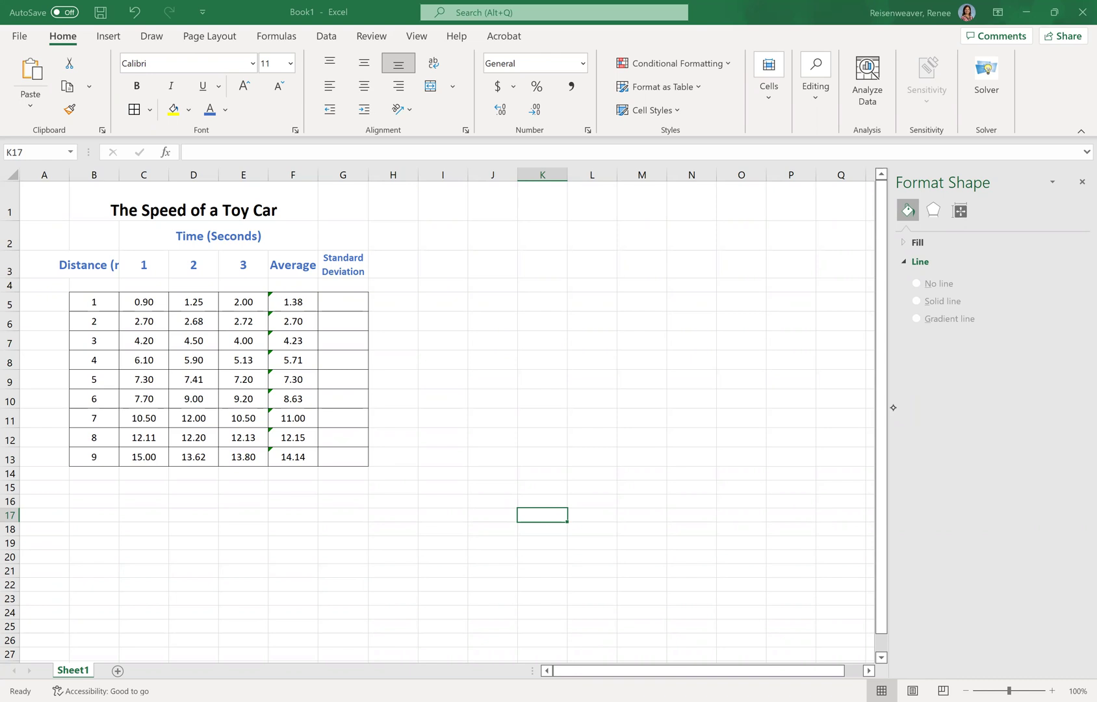
Switch on the red drawing pen and tap cell G5, leaving a tiny ink dot there.
click(151, 36)
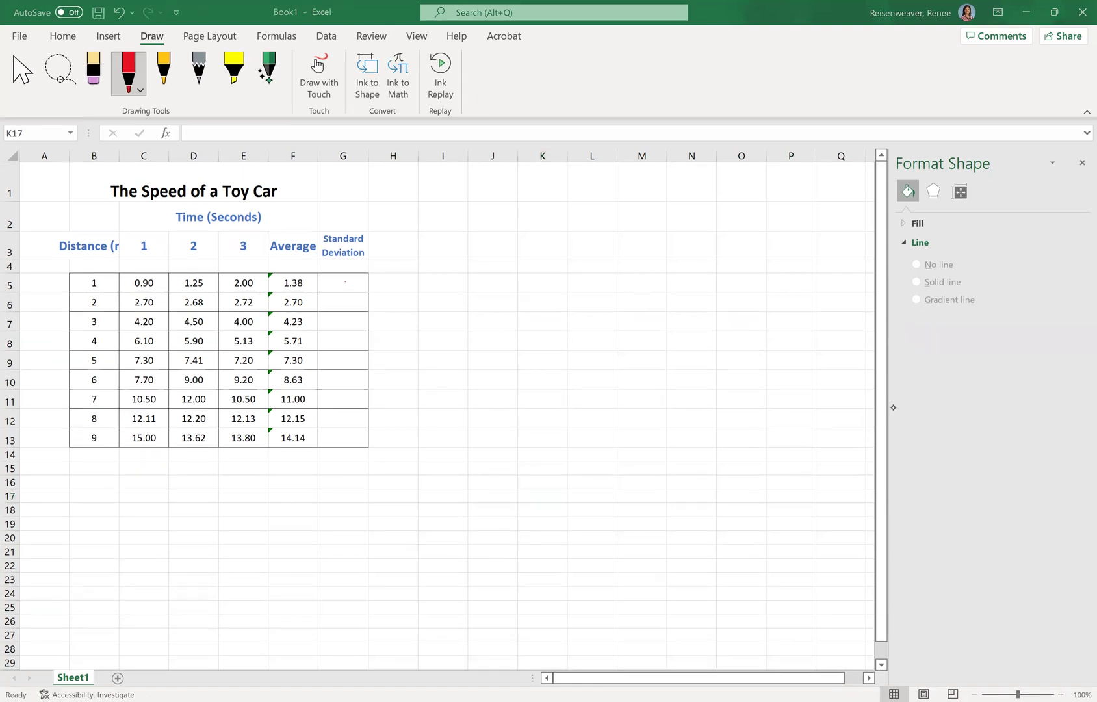
click(893, 407)
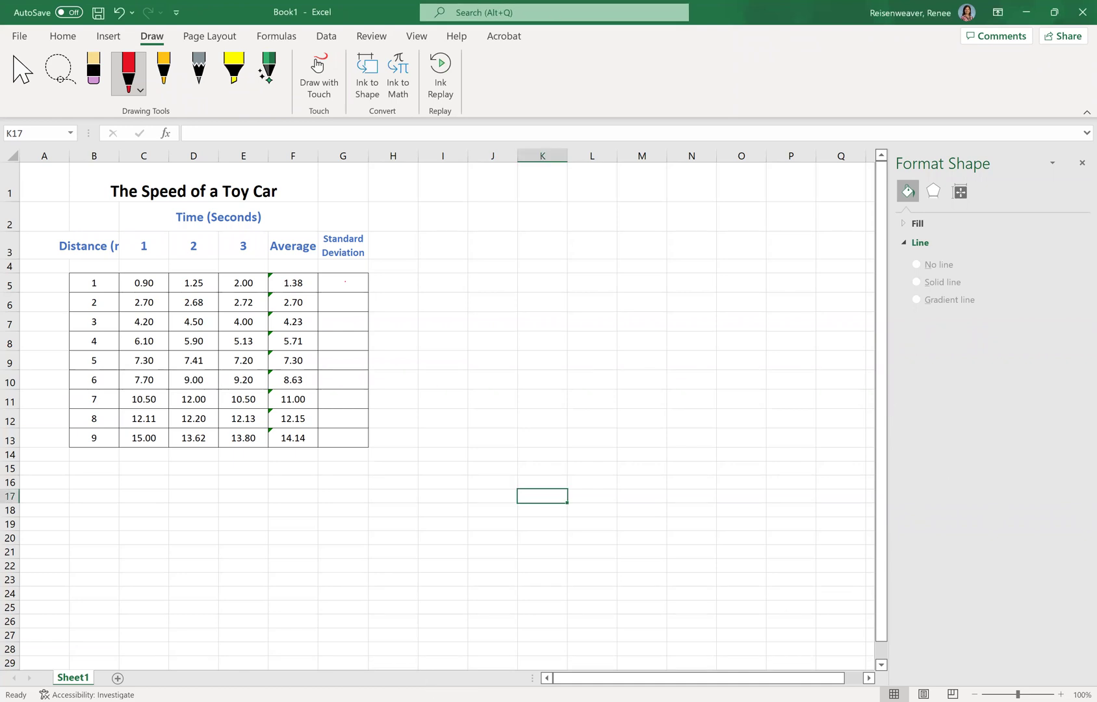
click(355, 283)
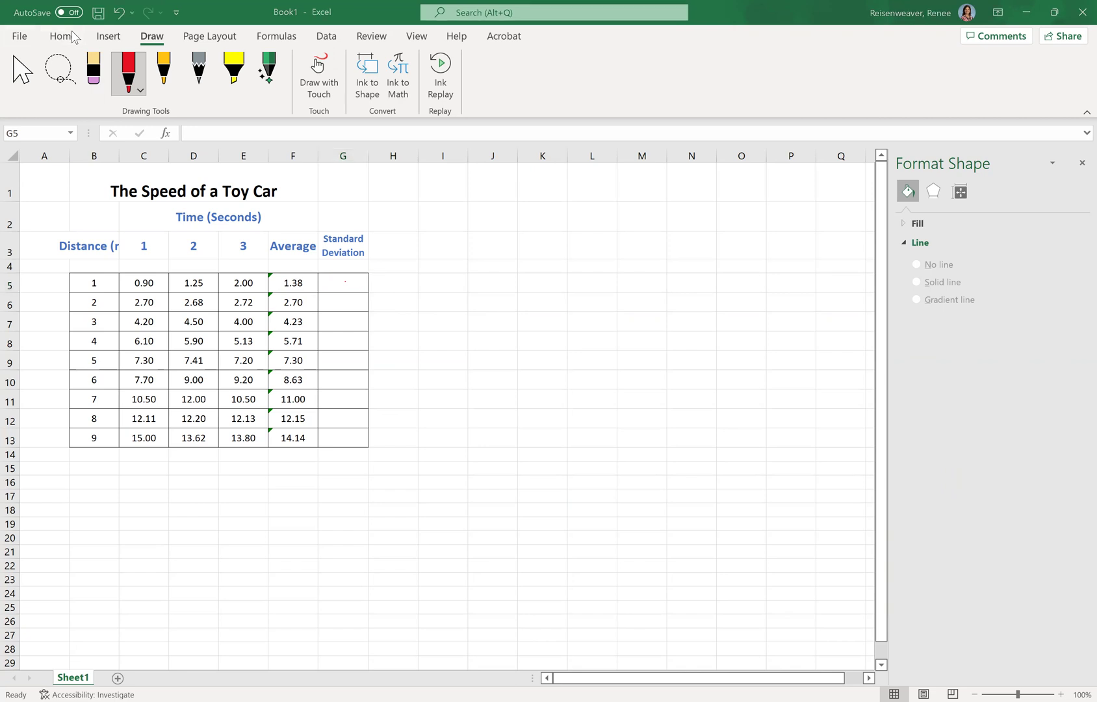
Enter =STDEV(C5:E5) in G5 to get 0.56 for the first distance.
click(63, 38)
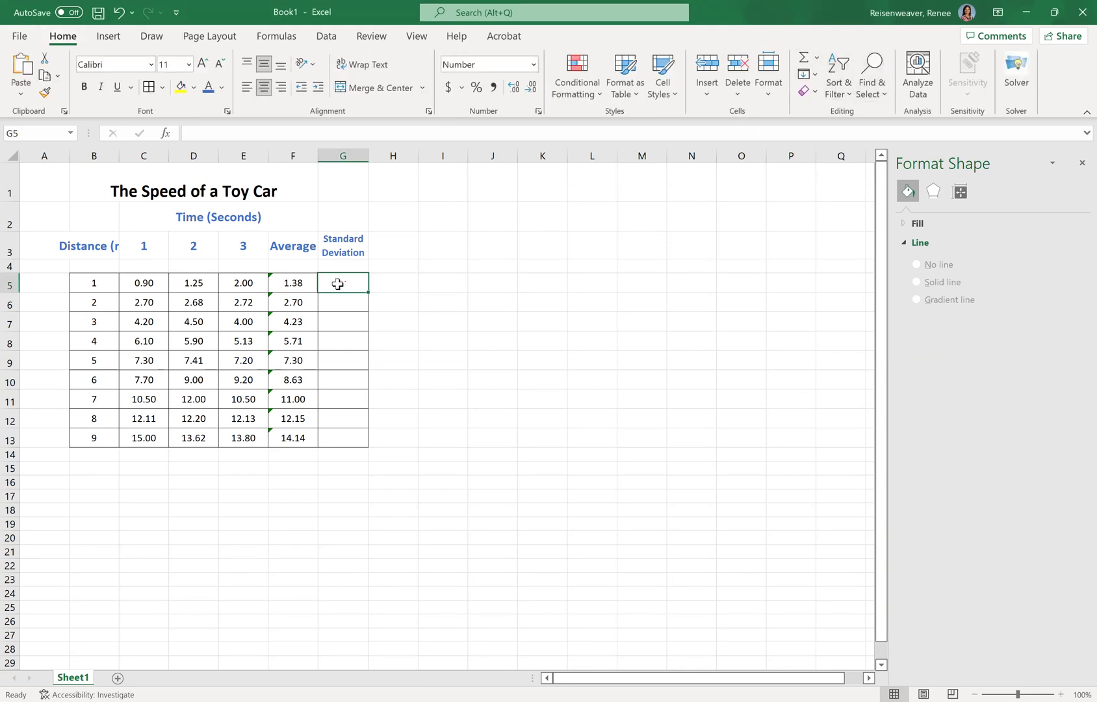
text(=)
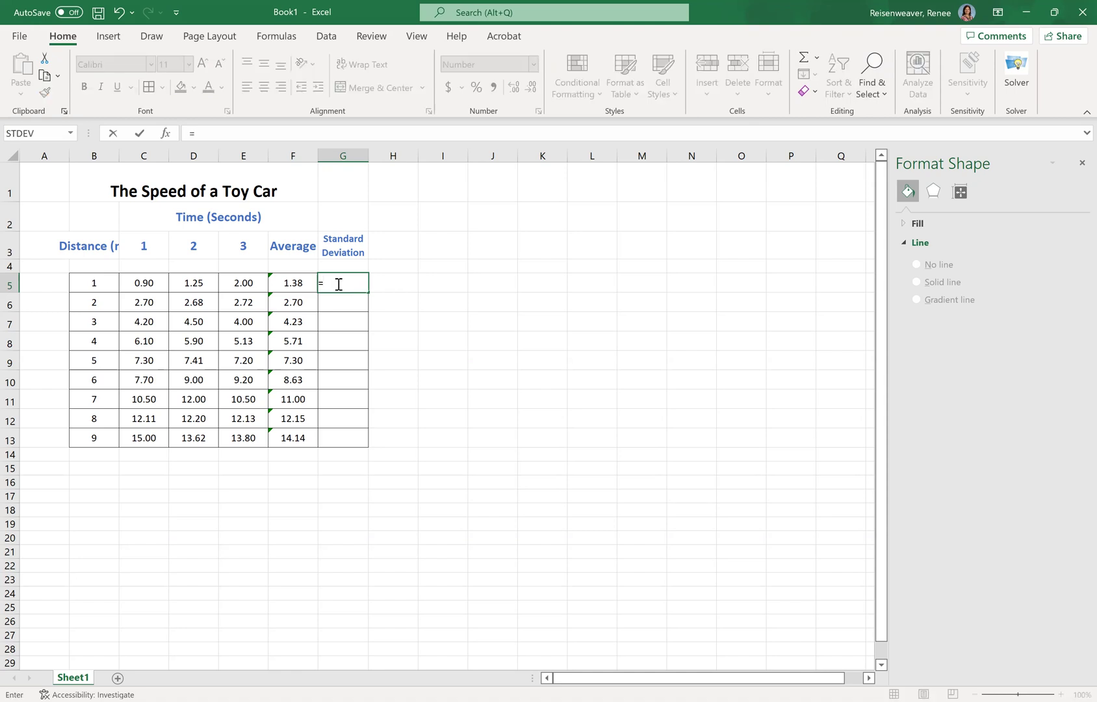
text(S)
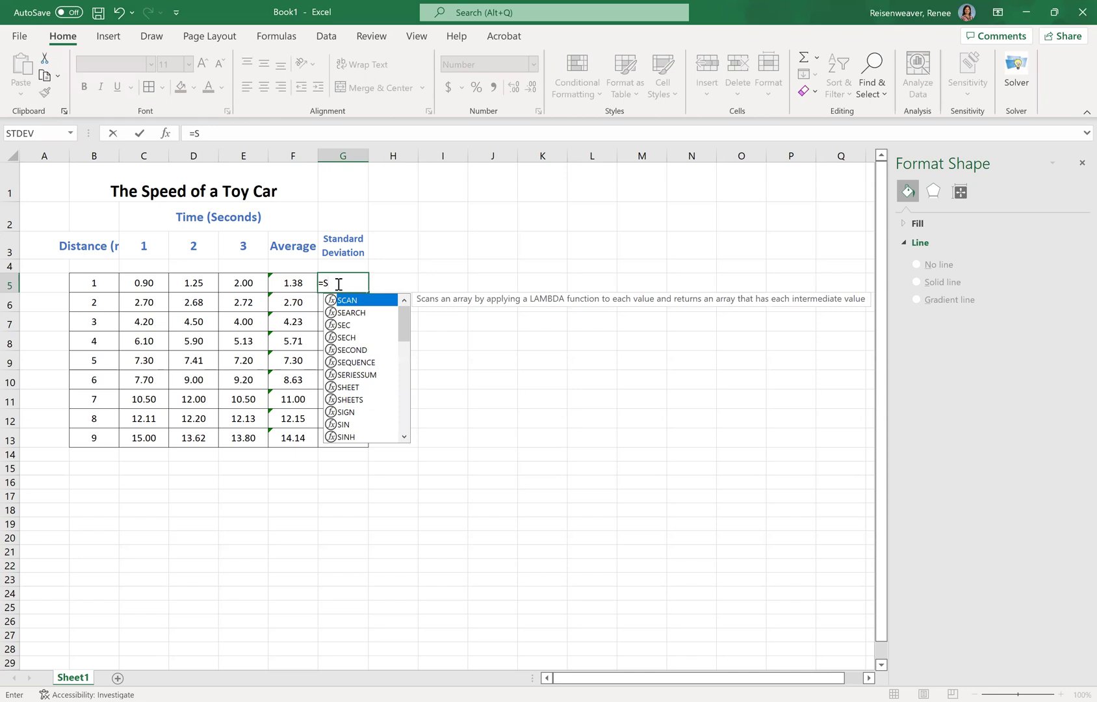
text(TE)
text(DEV)
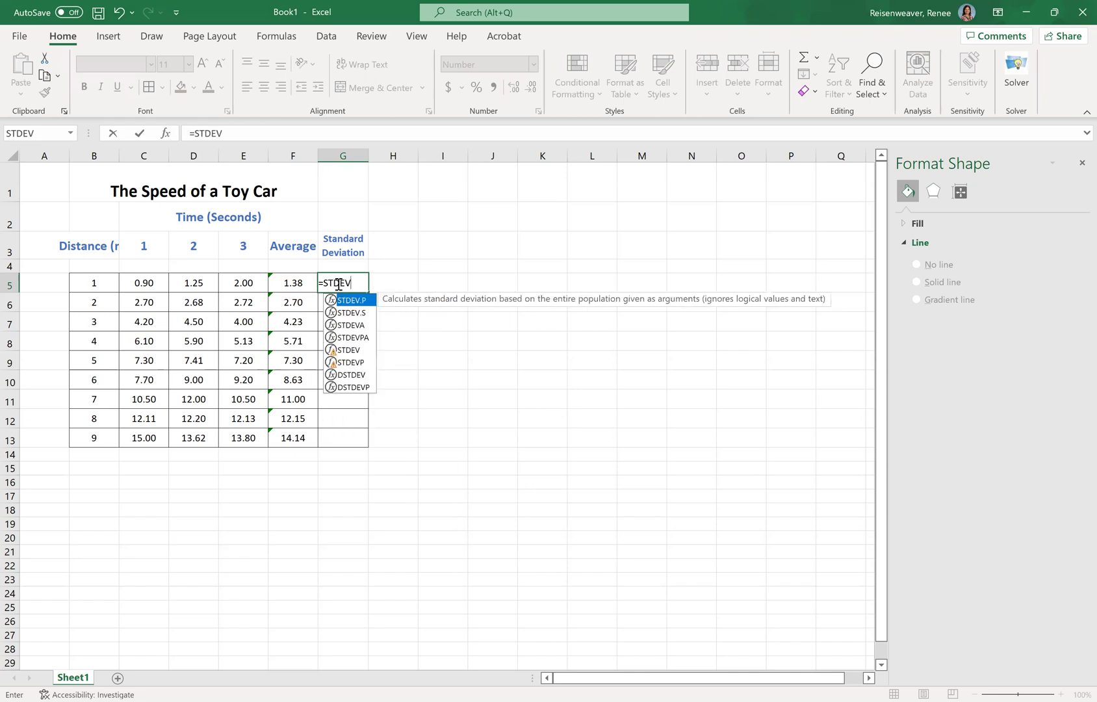
text(()
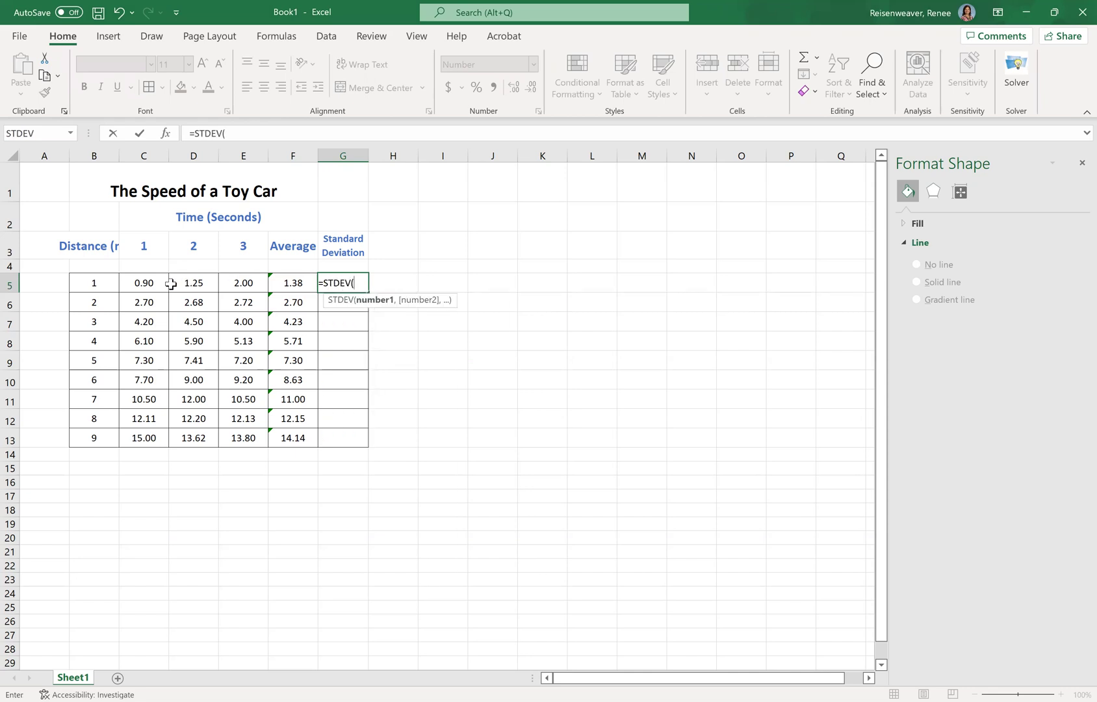
drag(146, 284, 254, 290)
text())
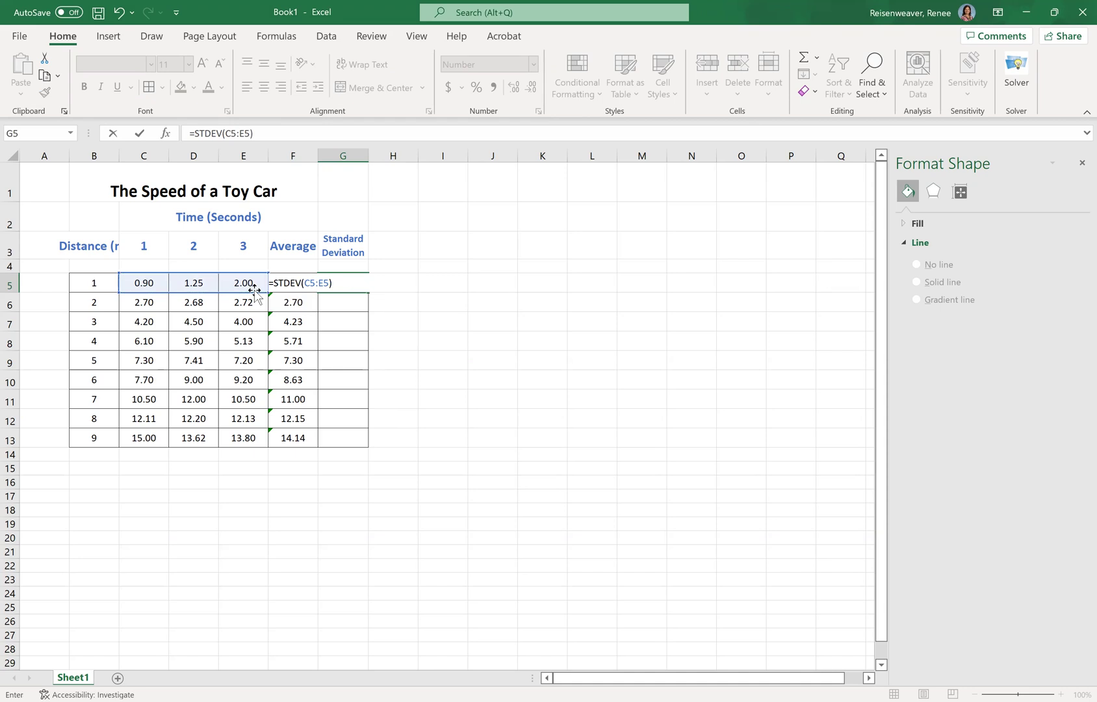
key(Return)
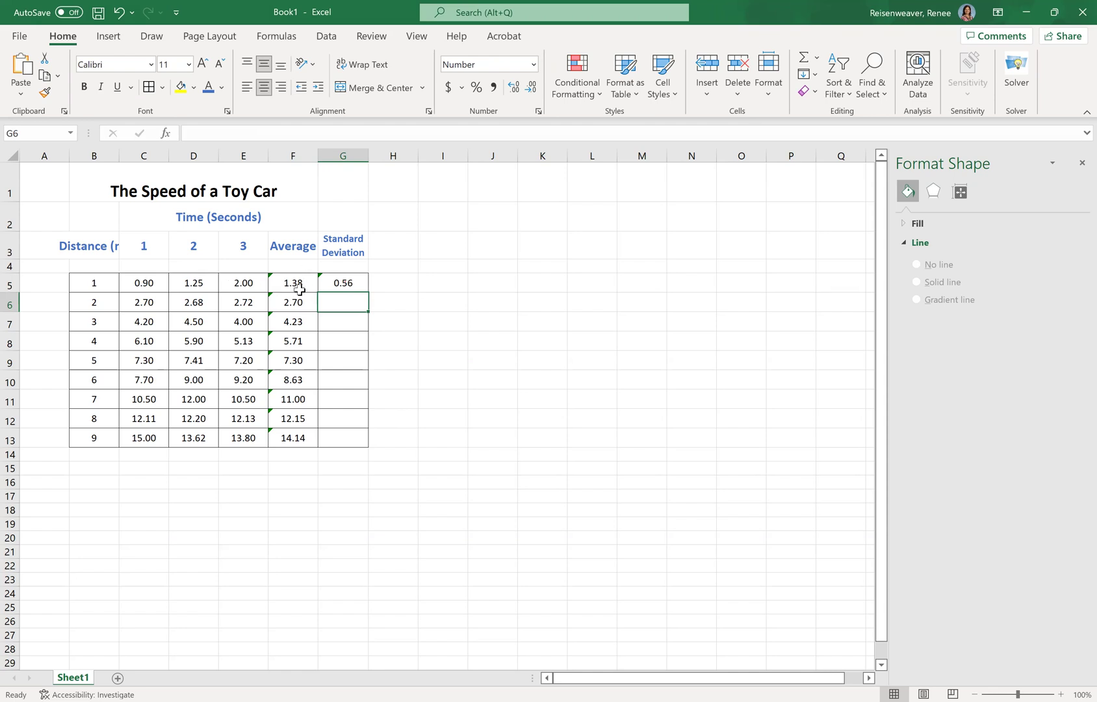
click(361, 282)
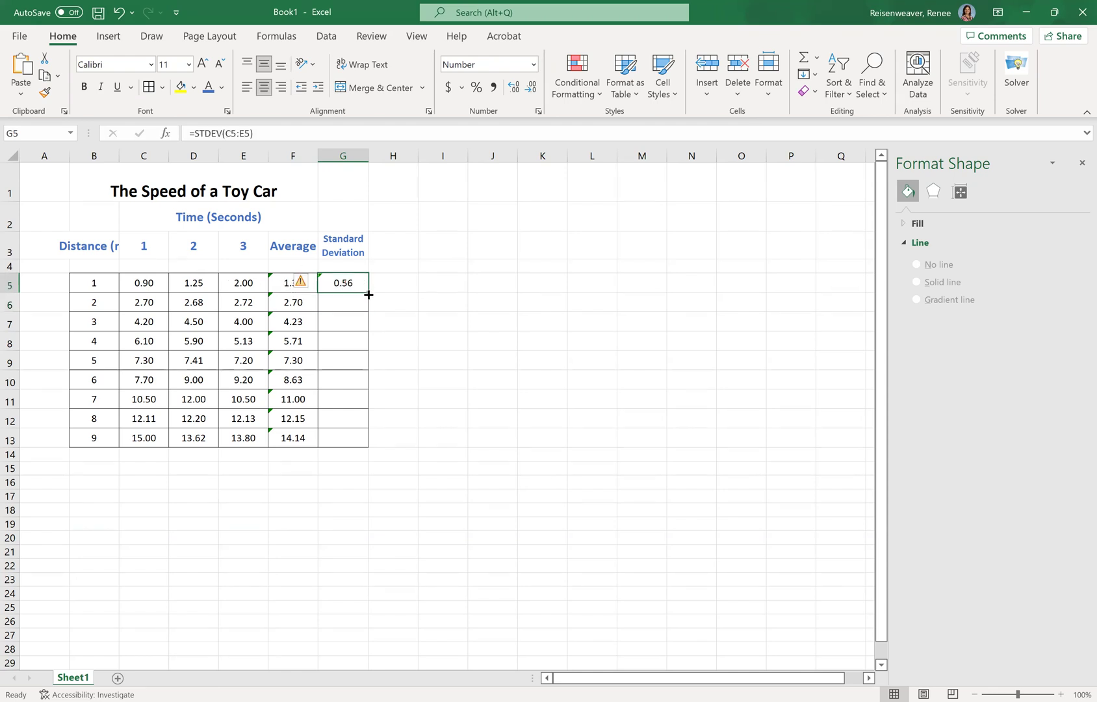
Fill the G5 standard deviation formula down to G13, ending at 0.75 for distance 9.
drag(369, 293, 364, 445)
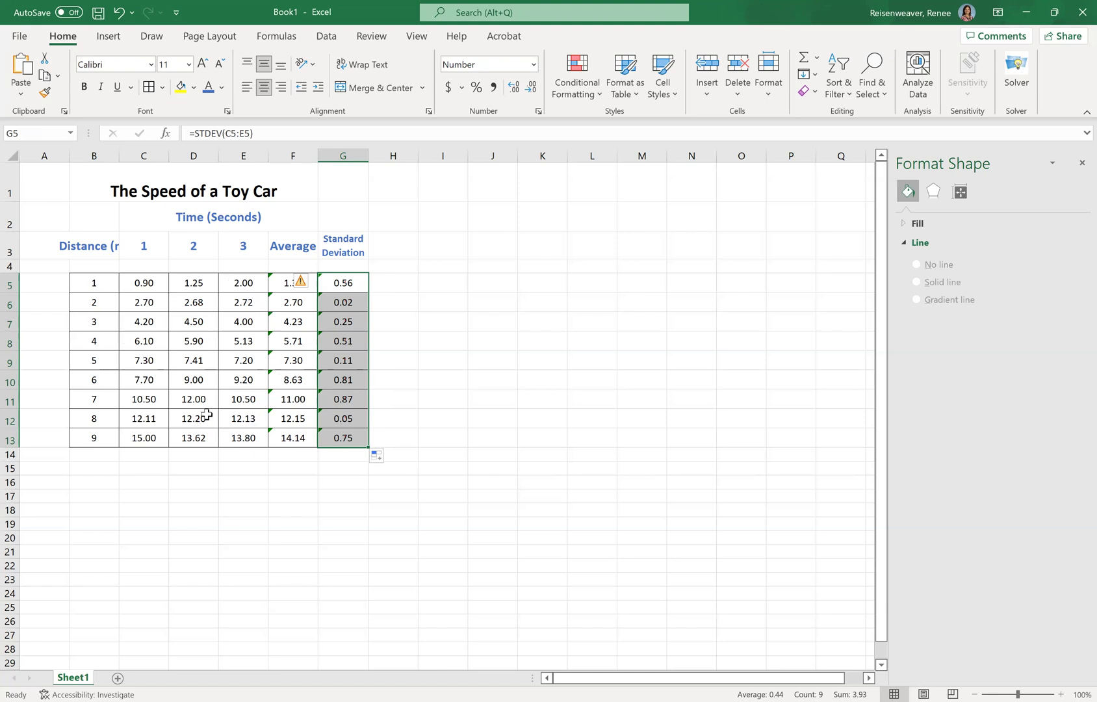
click(393, 283)
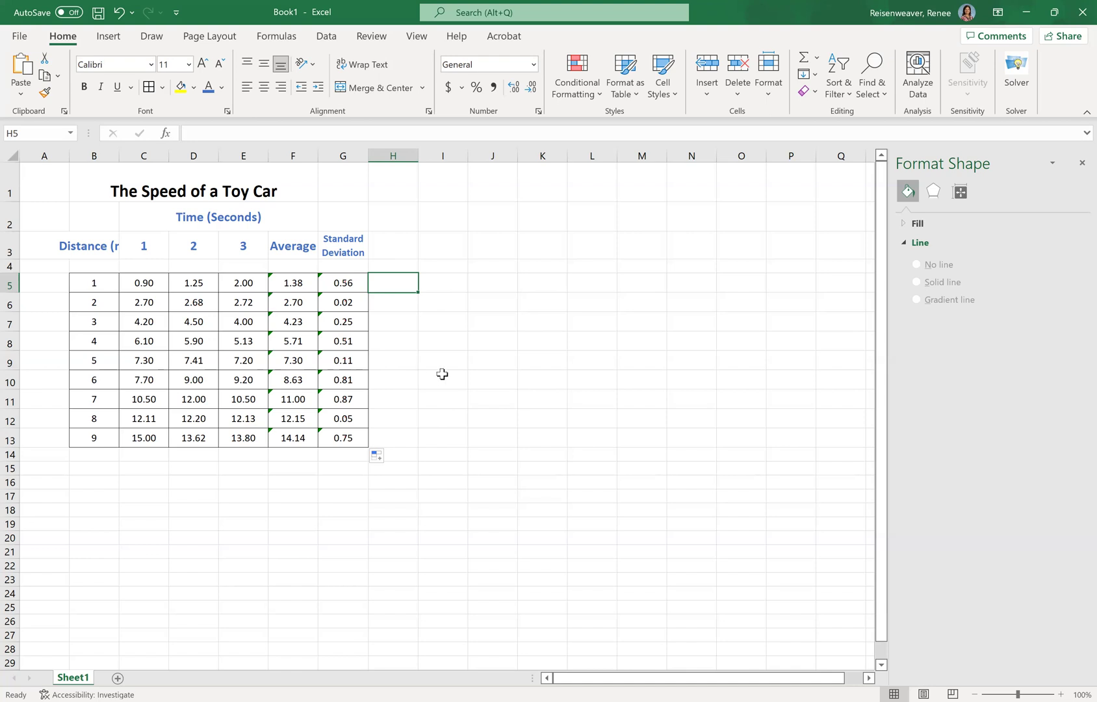
click(499, 287)
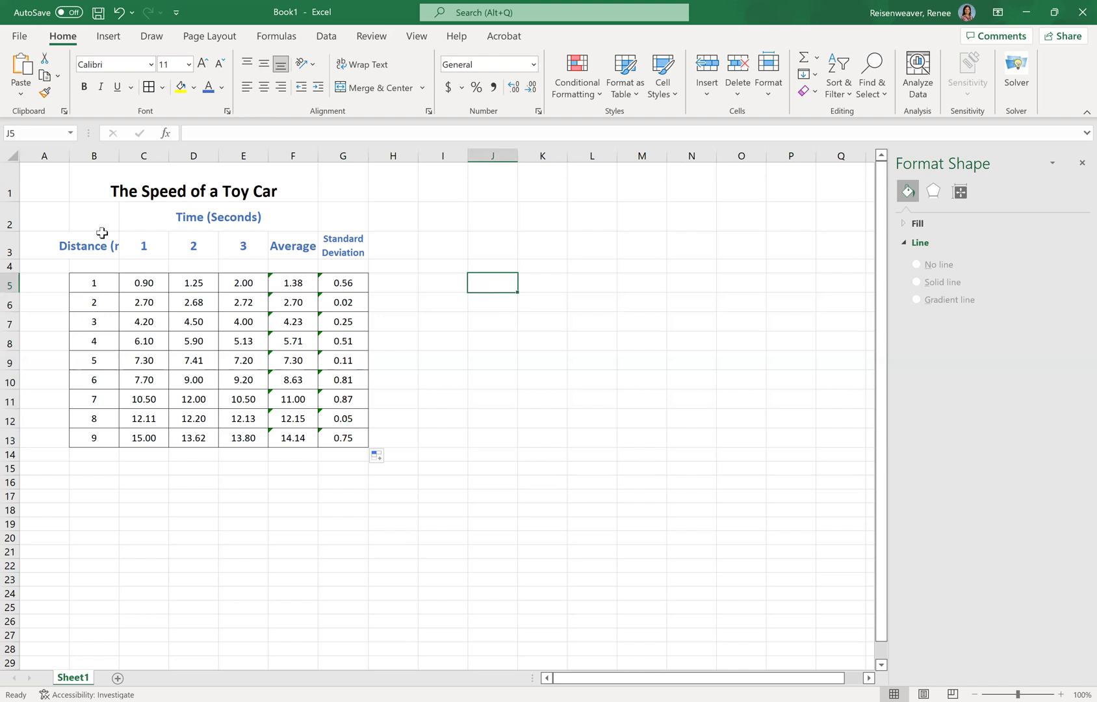
Wrap the Distance (m) header in a widened column B, then select B5:B13 plus F5:F13.
click(77, 247)
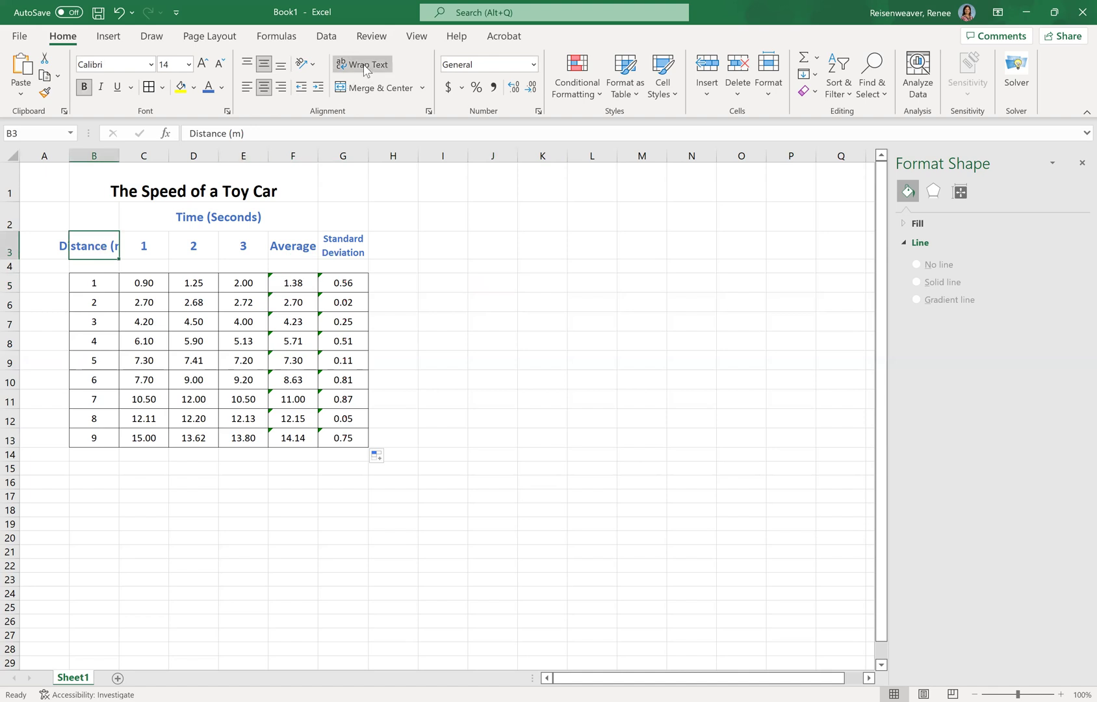
click(365, 69)
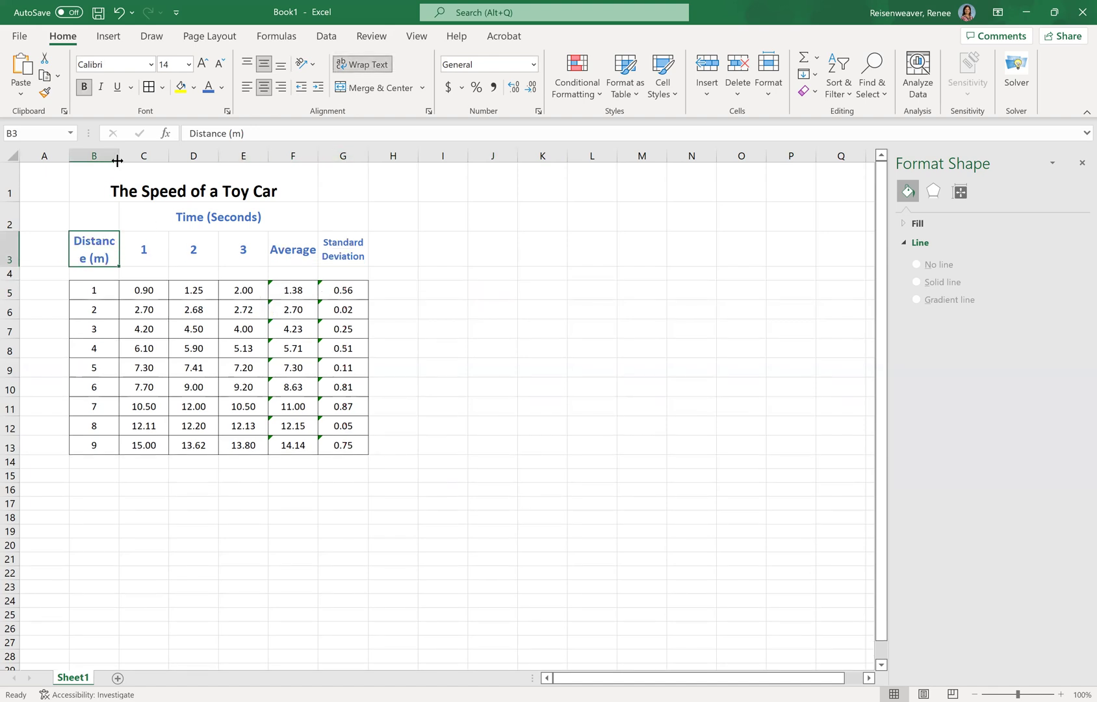
drag(118, 157, 130, 158)
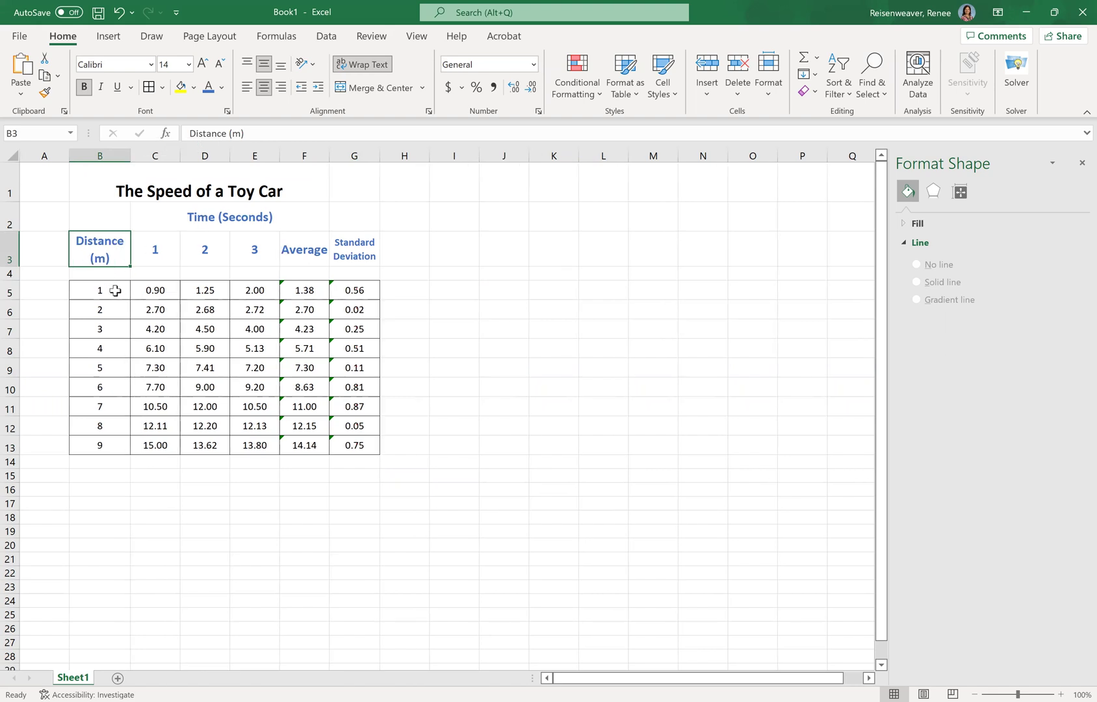
drag(115, 291, 108, 450)
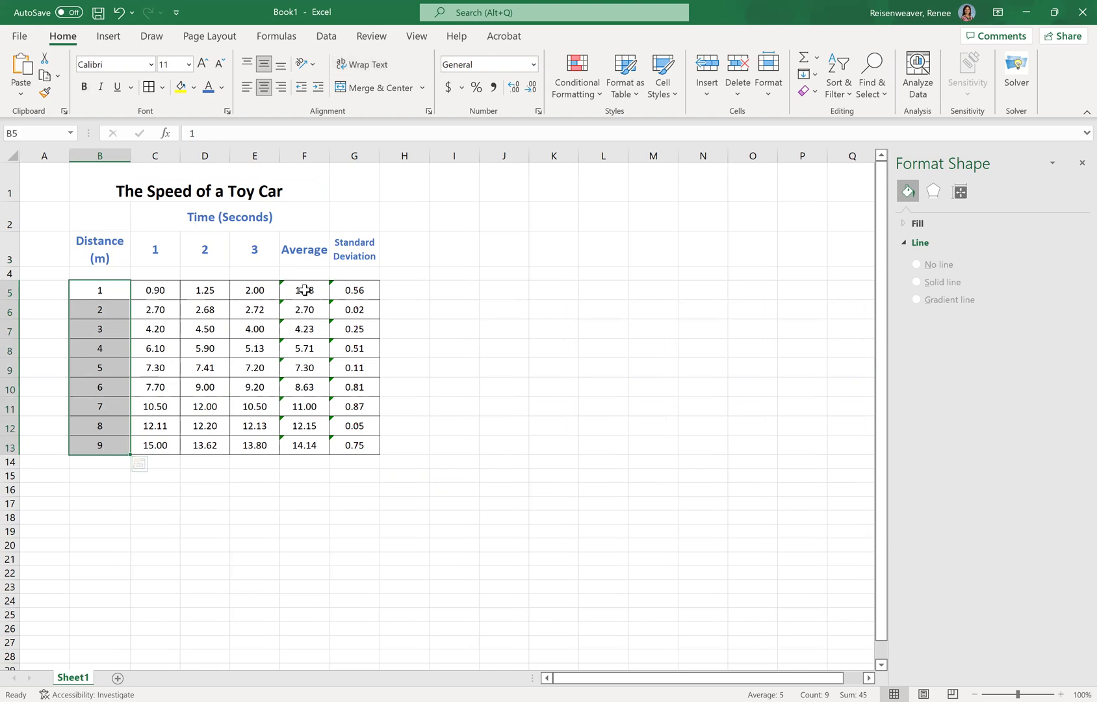
ctrl+drag(305, 290, 305, 444)
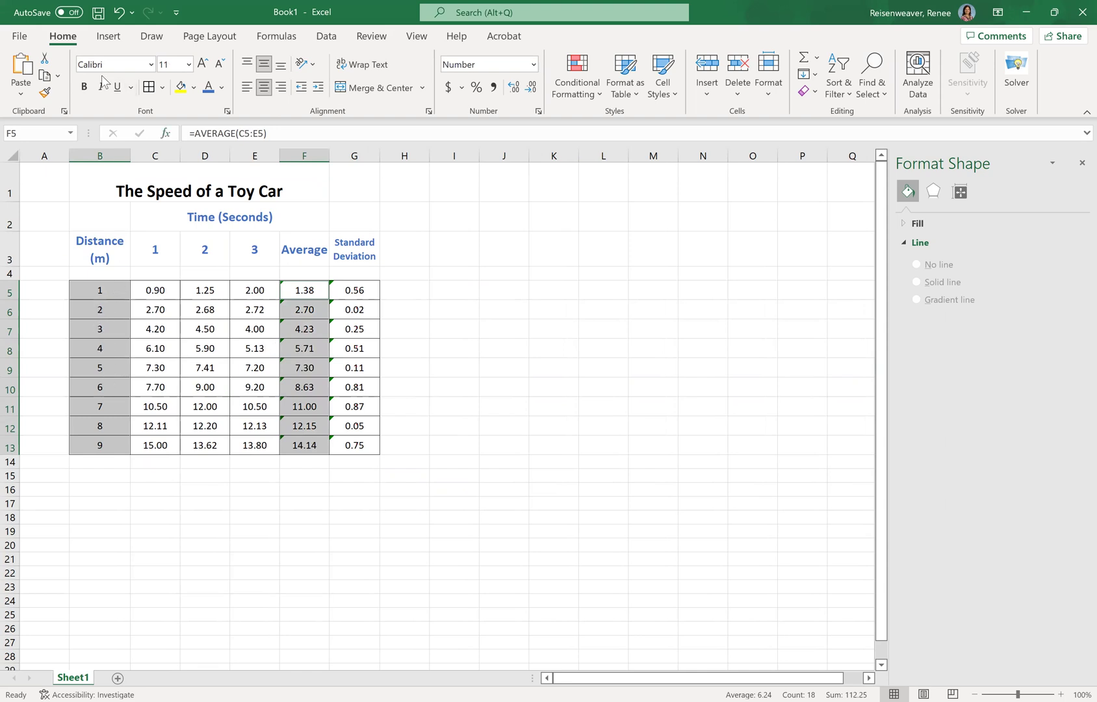
Insert a Scatter with Smooth Lines and Markers chart and place it right of the table.
click(106, 38)
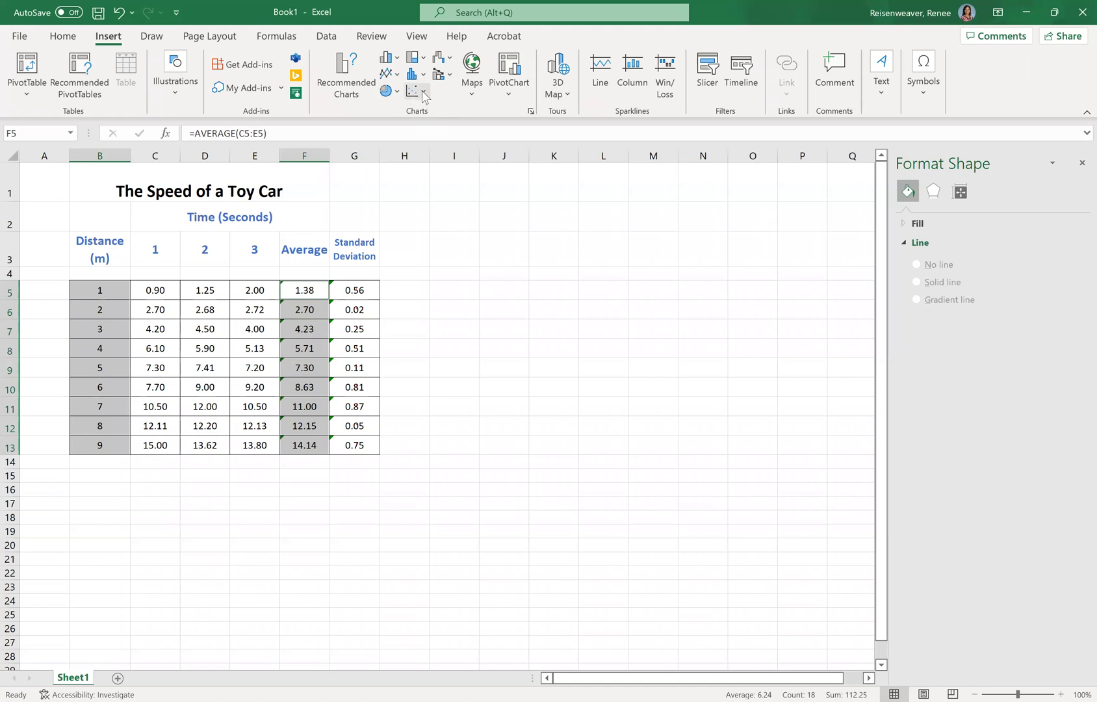
click(424, 97)
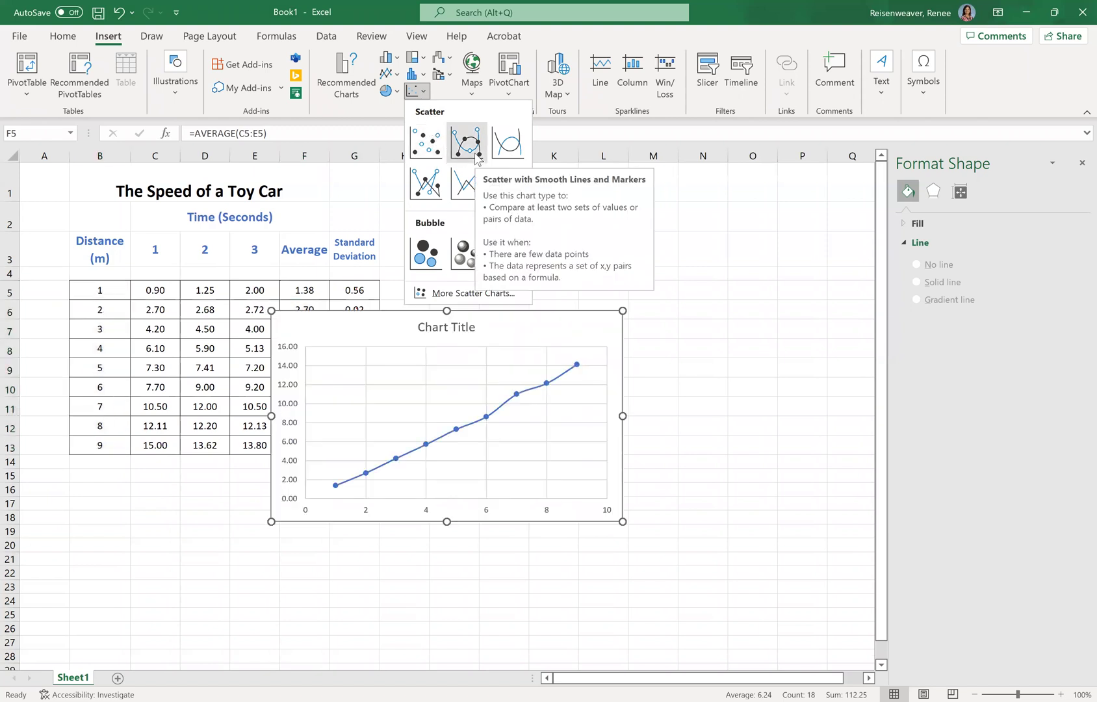
click(538, 322)
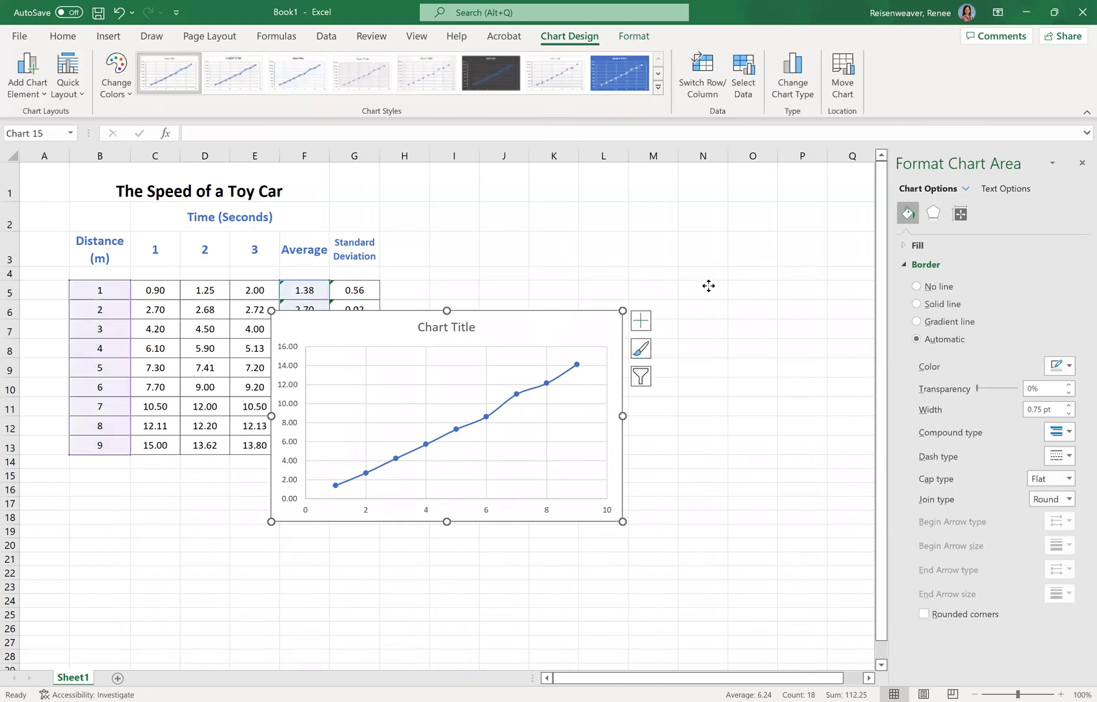
drag(708, 286, 707, 286)
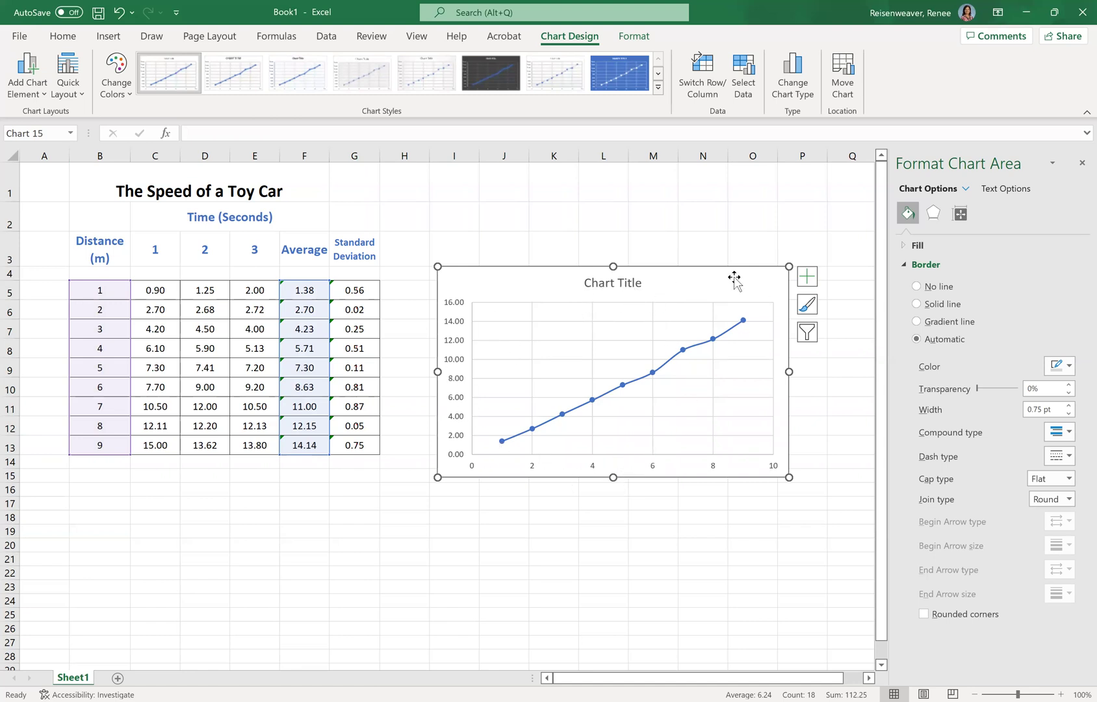
Add axis titles: Average Time (Seconds) vertically and Distance (Meters) horizontally.
click(807, 278)
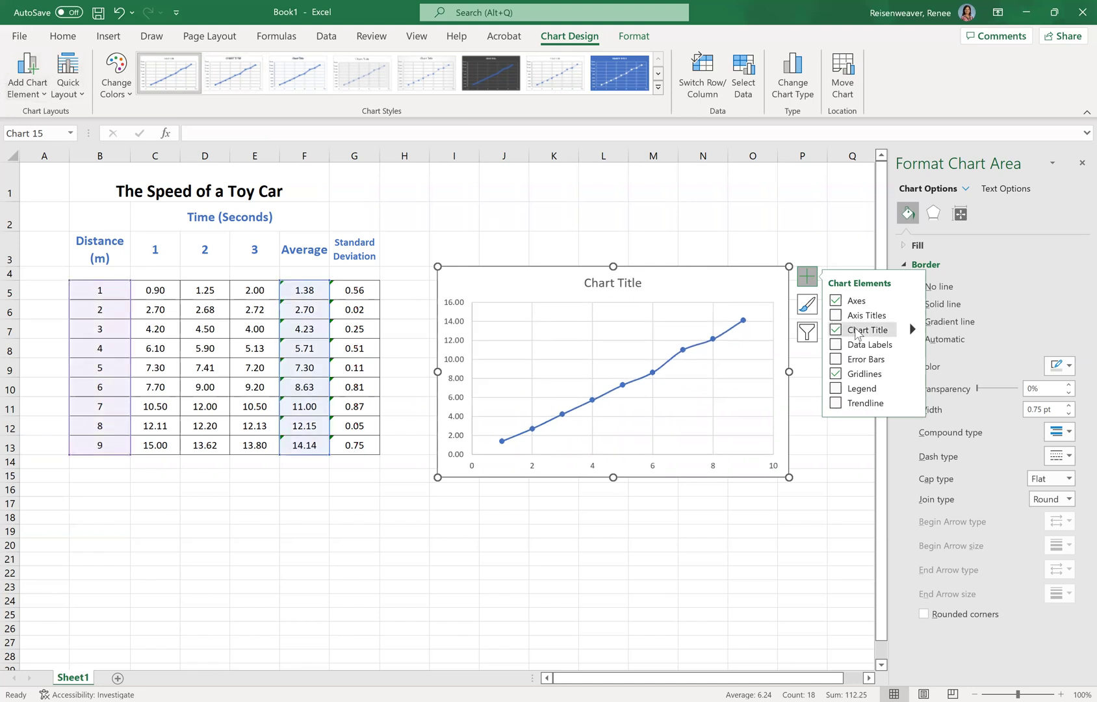
click(841, 319)
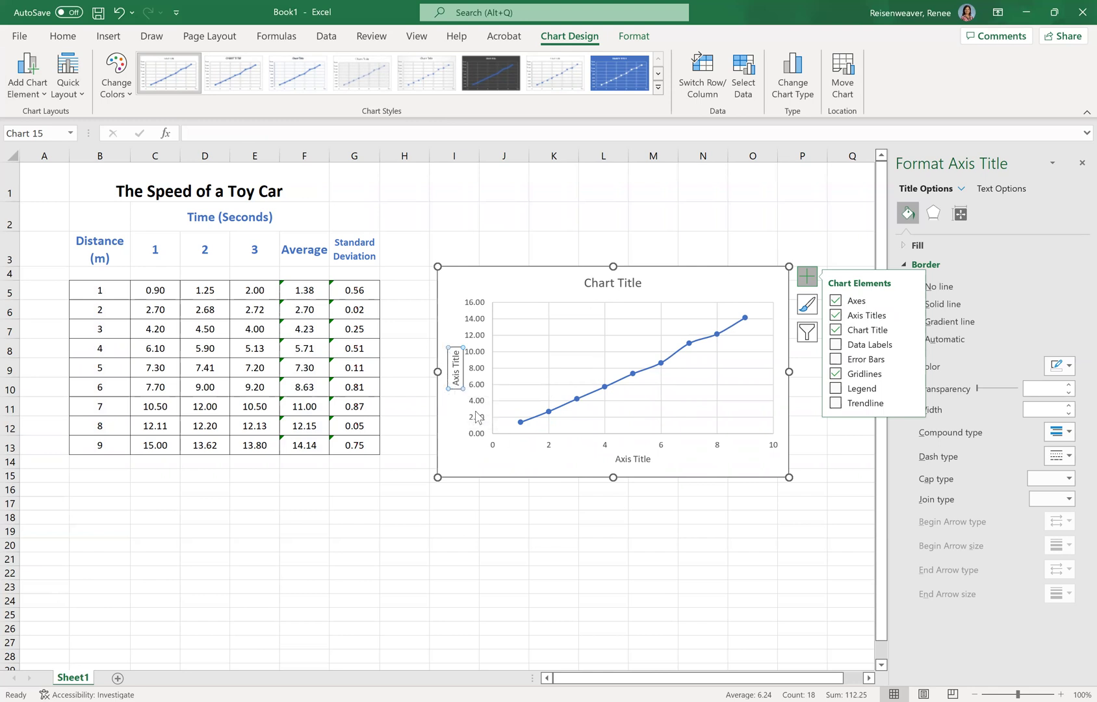
text(Average Time (Seconds)
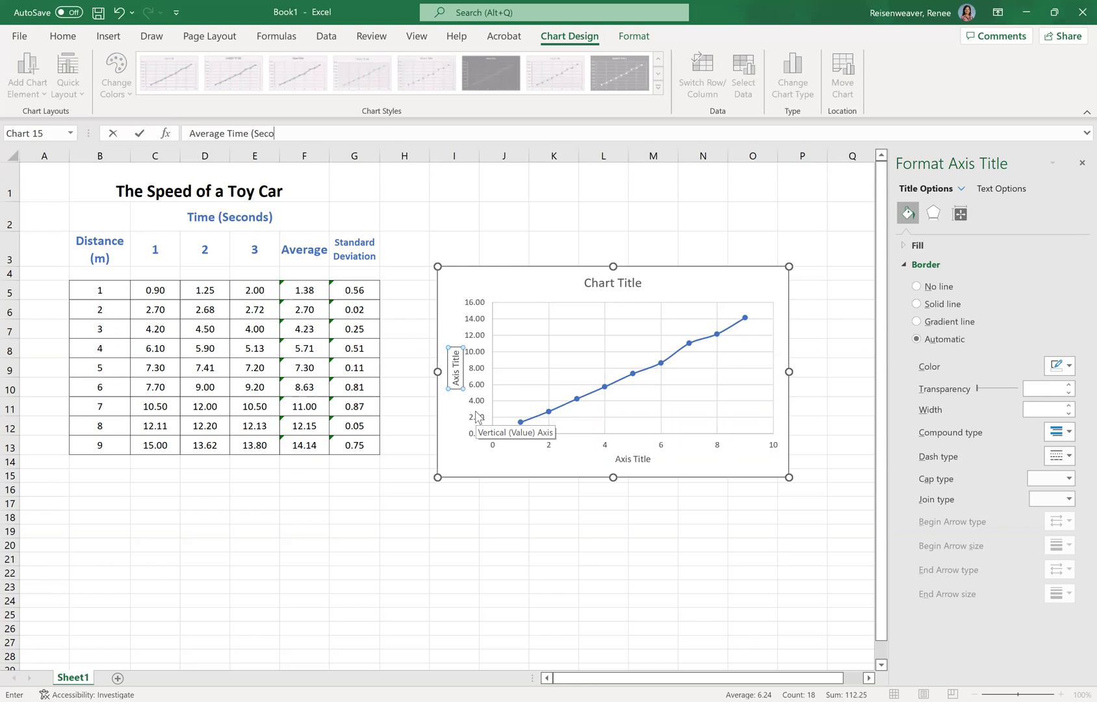
click(645, 466)
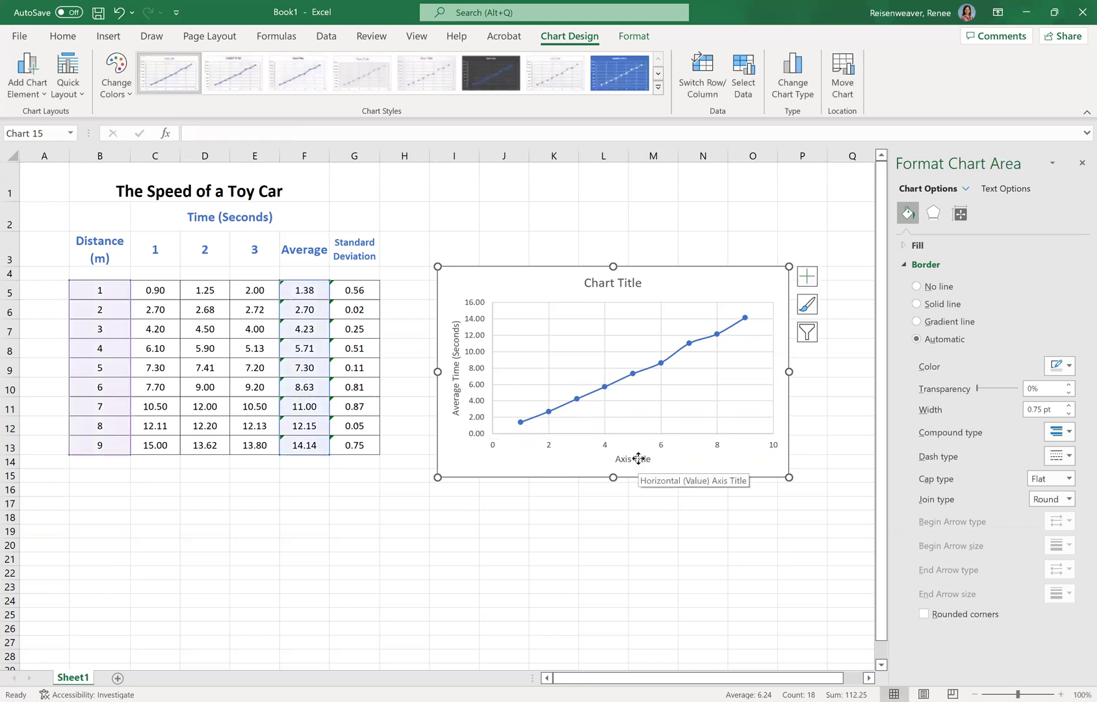
click(639, 459)
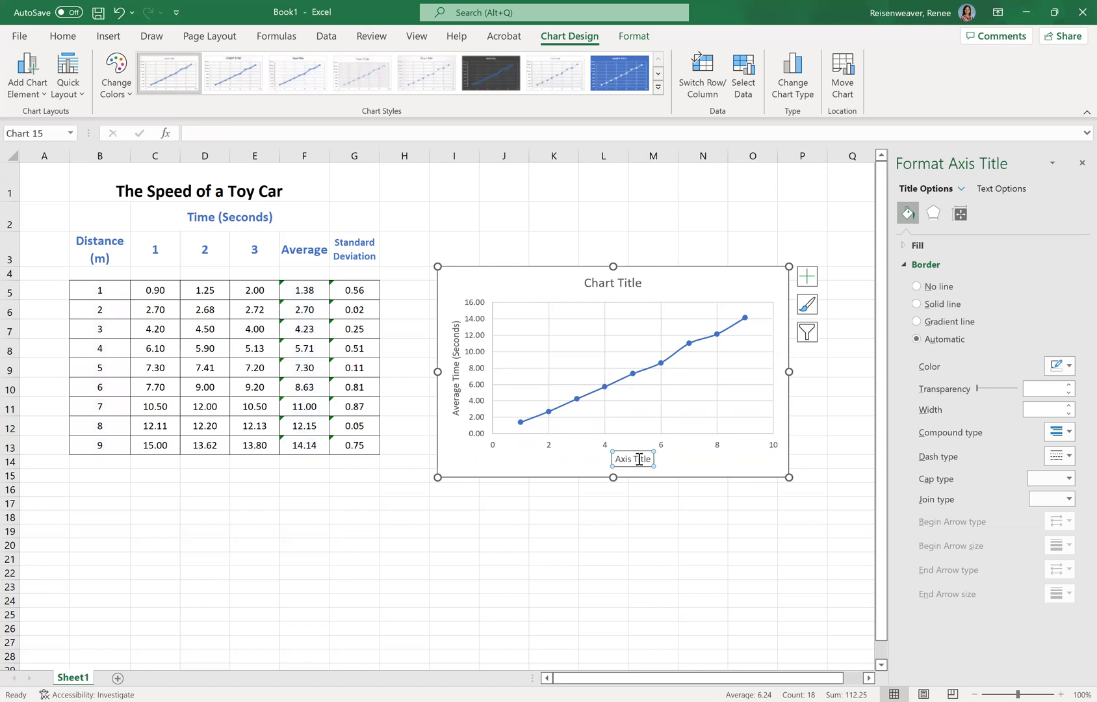
text(Distance (Meters)
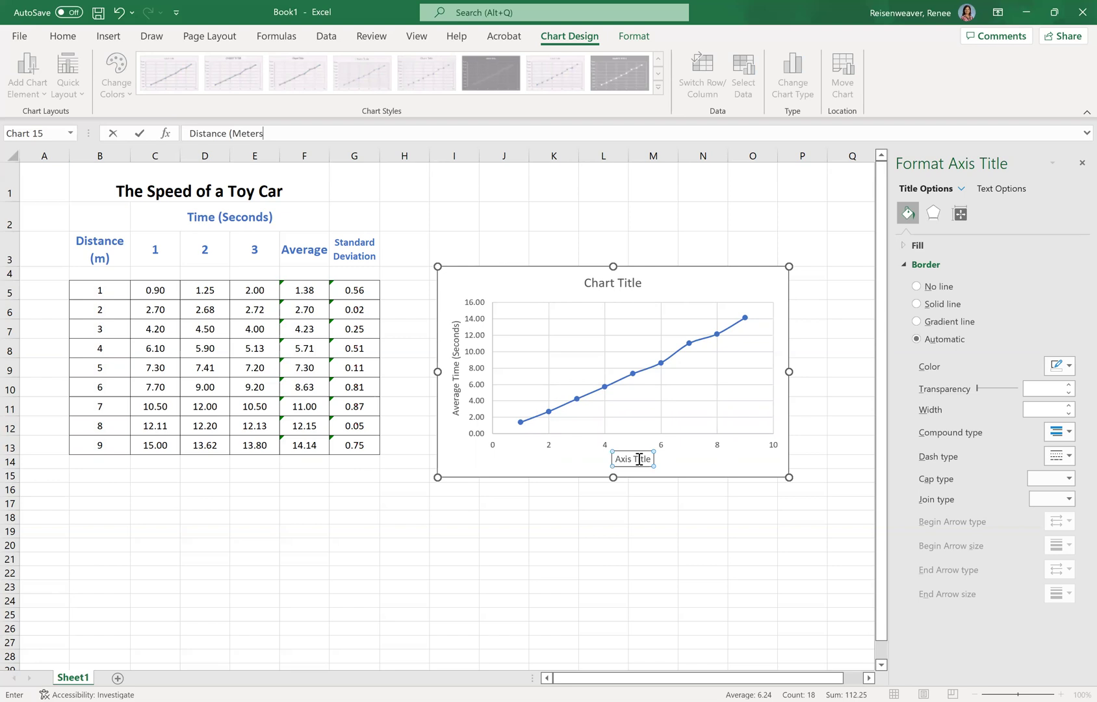
click(595, 477)
Rename the chart title to 'The Speed of a Toy Car'.
click(619, 282)
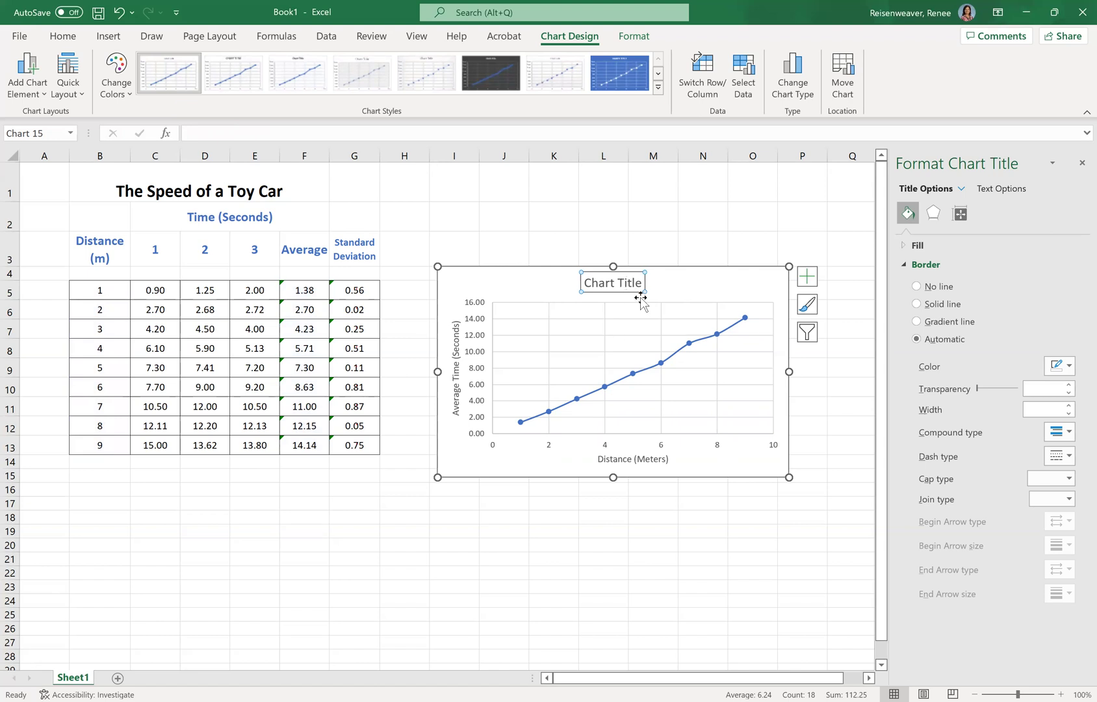
text(The Speed of a Toy Car)
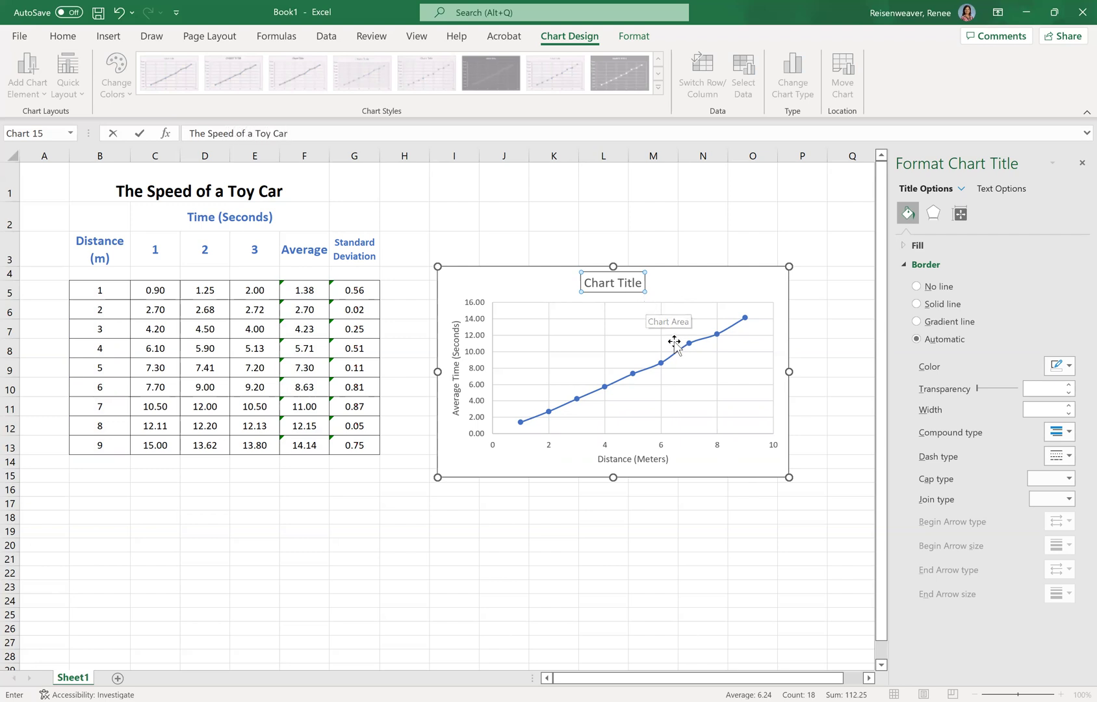
key(Return)
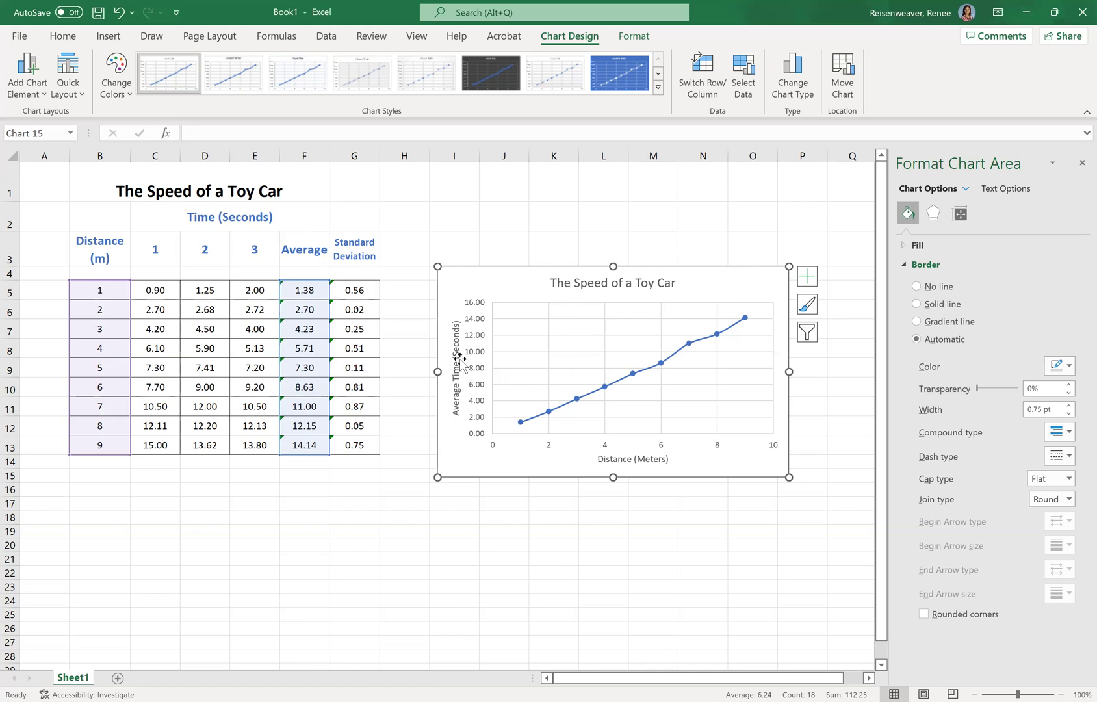
click(404, 345)
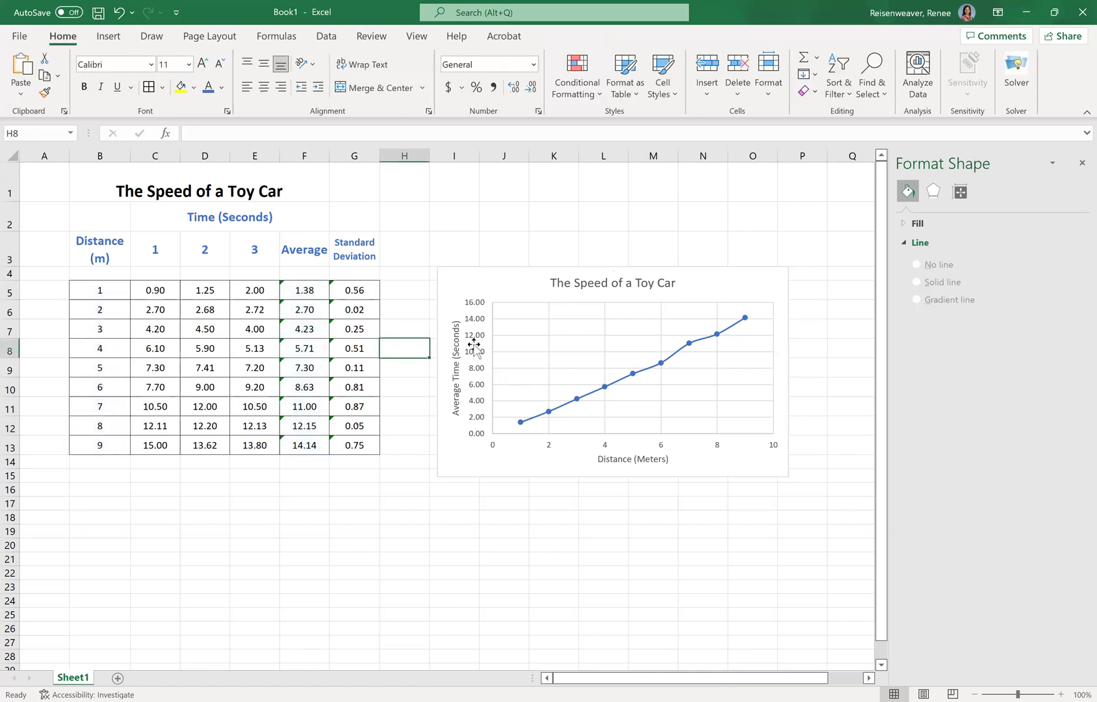
Shift the plot area, enlarge the chart toward the bottom-left, and nudge it up near row 3.
click(487, 273)
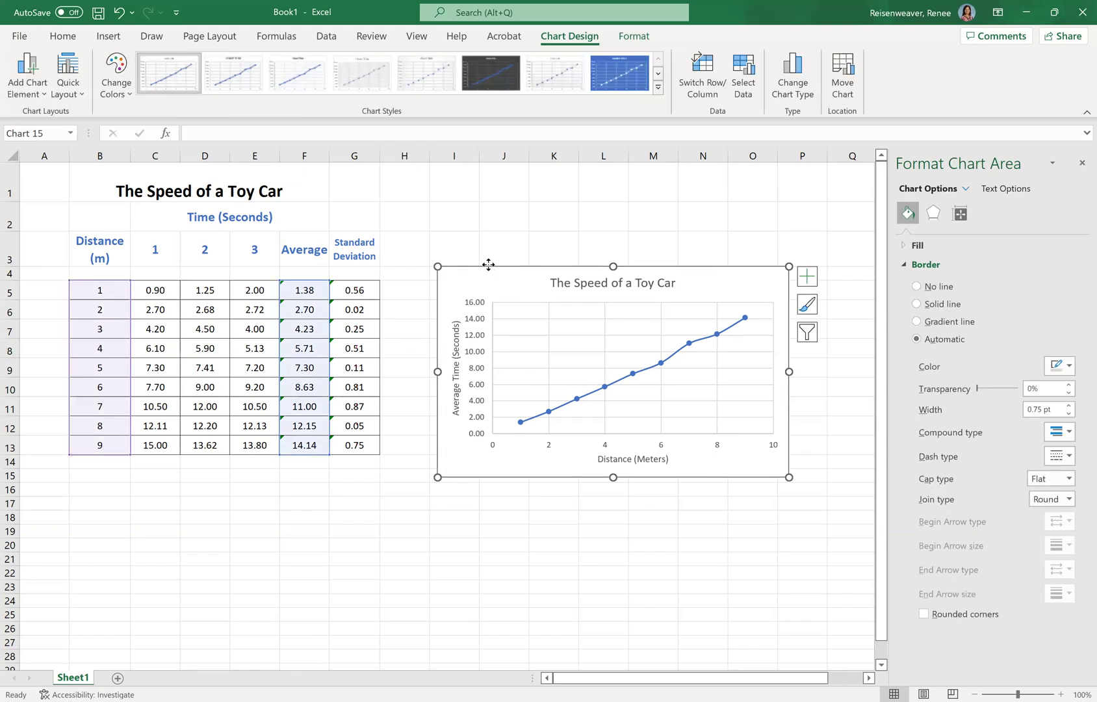
right_click(488, 264)
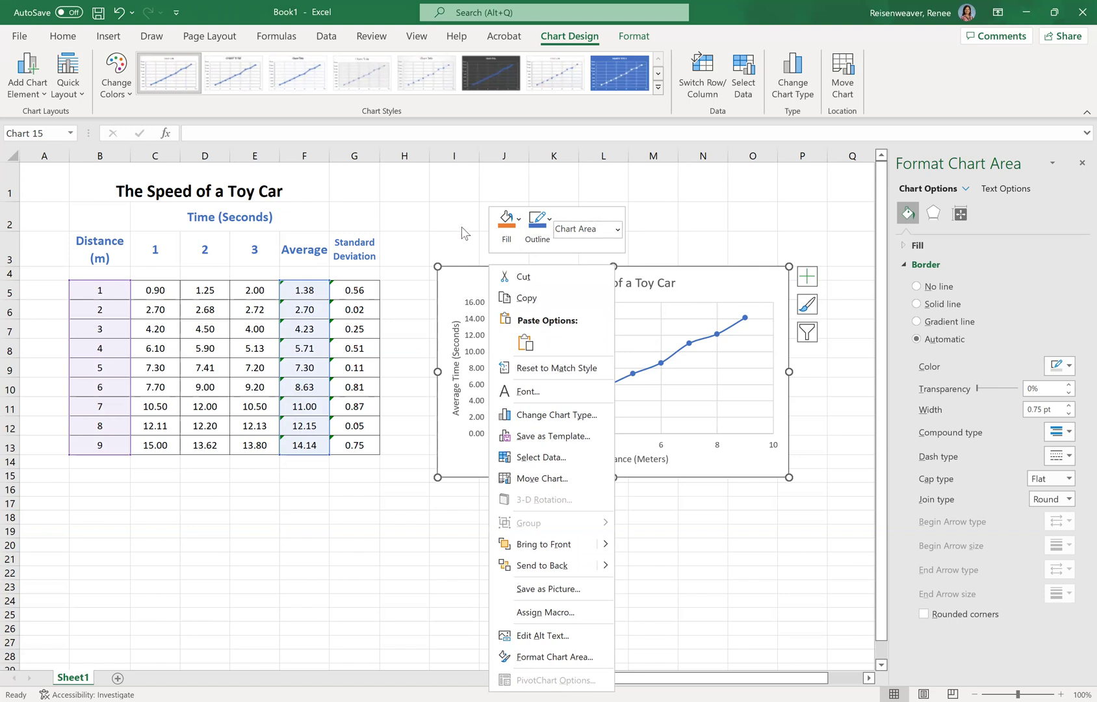
key(Escape)
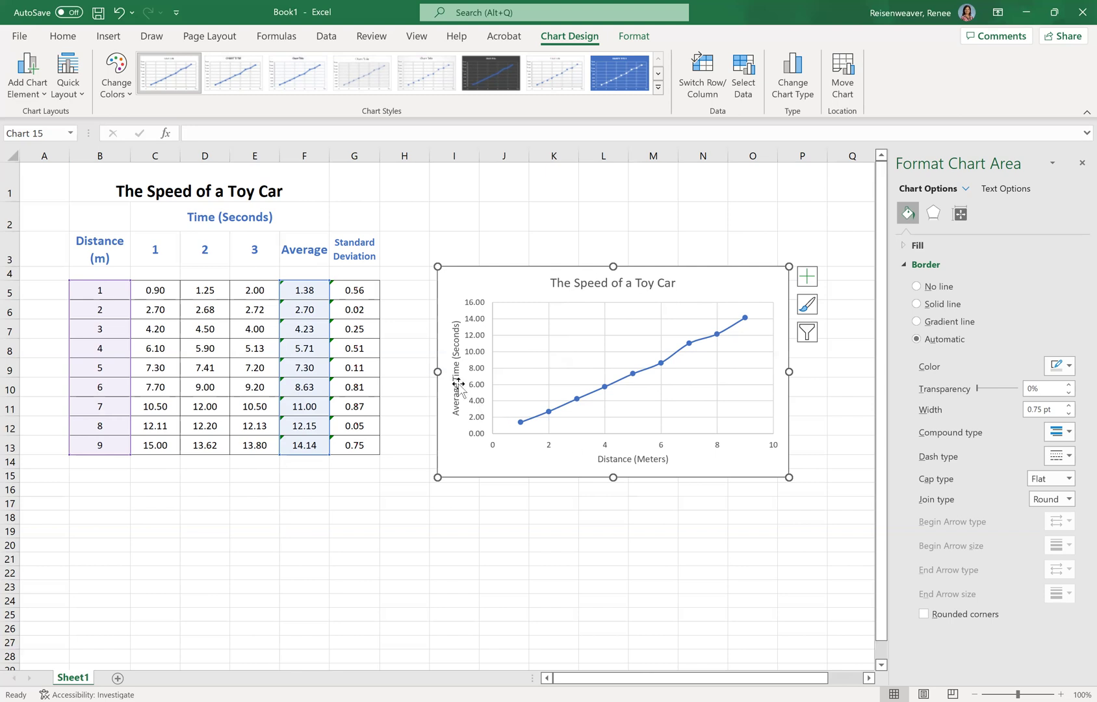
click(564, 346)
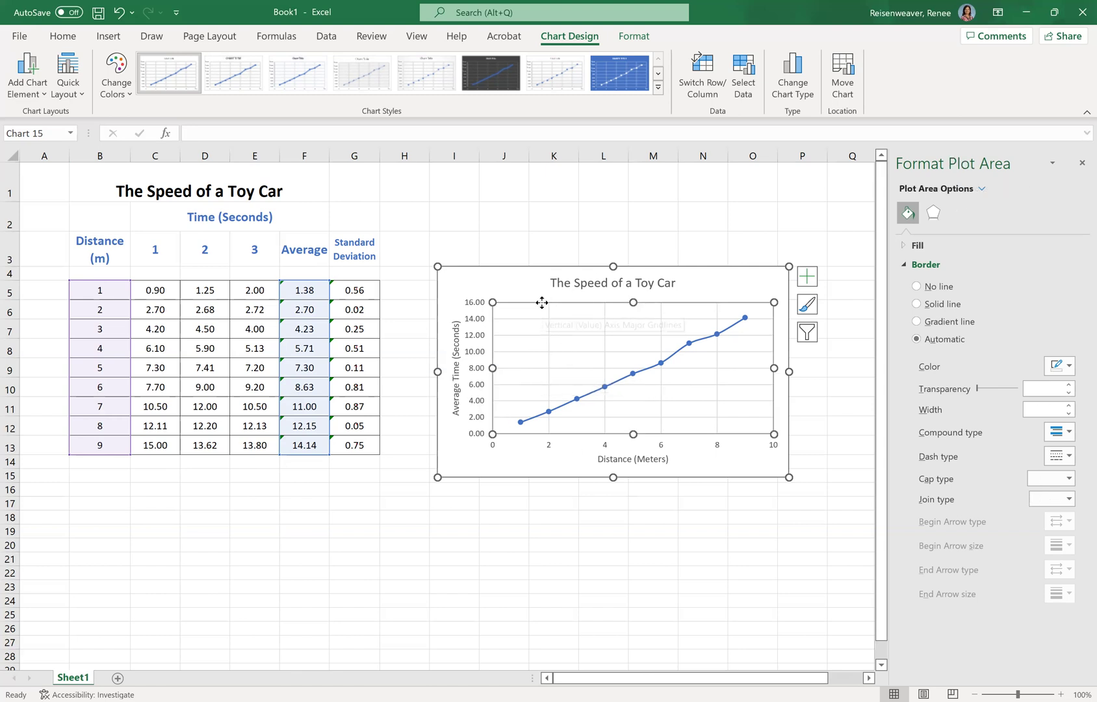
mouse_move(557, 301)
mouse_down()
mouse_move(529, 303)
mouse_move(542, 299)
mouse_up()
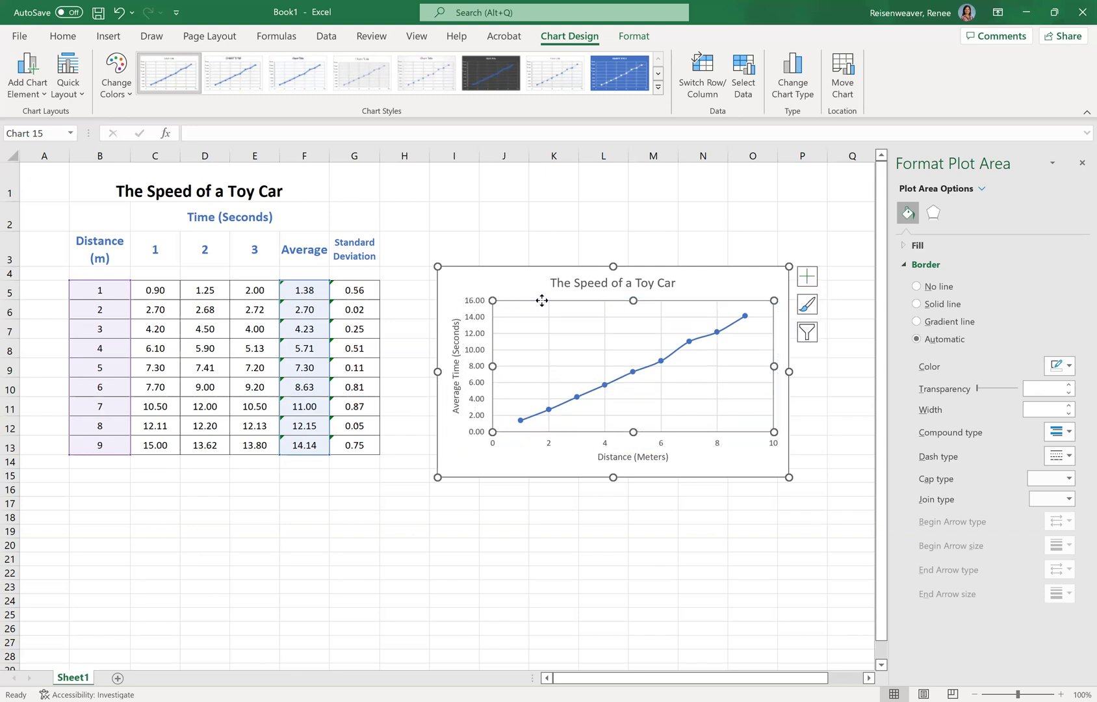
drag(439, 477, 423, 492)
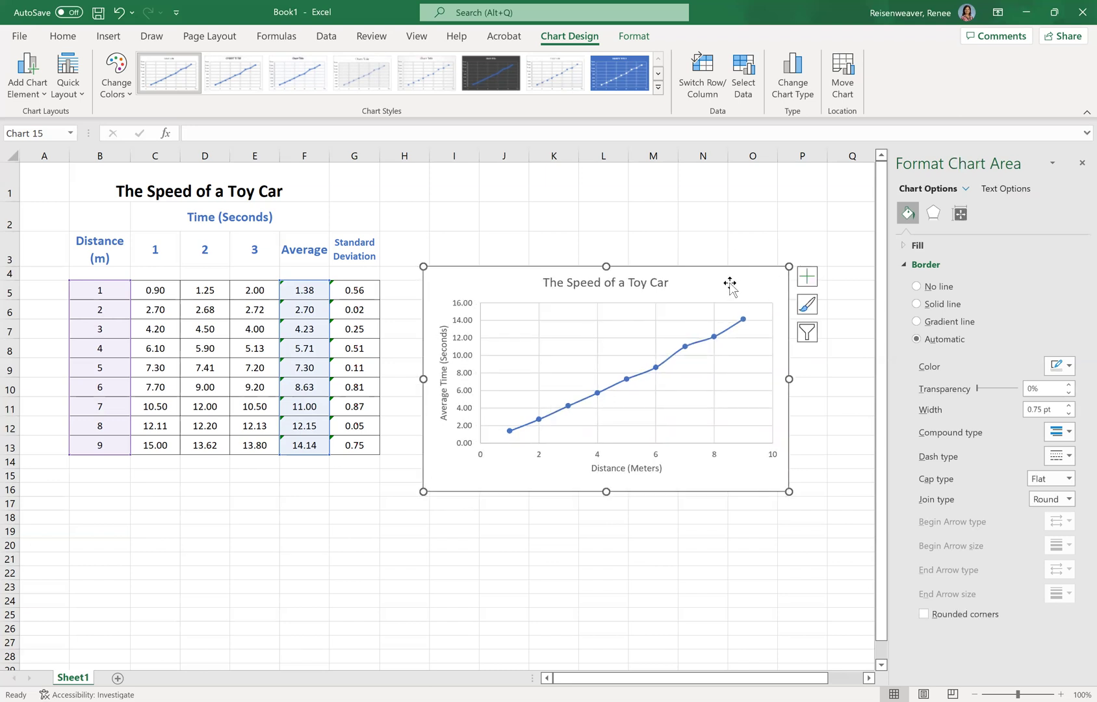
mouse_move(730, 283)
mouse_down()
mouse_move(580, 480)
mouse_move(666, 443)
mouse_move(711, 271)
mouse_move(751, 277)
mouse_move(738, 262)
mouse_up()
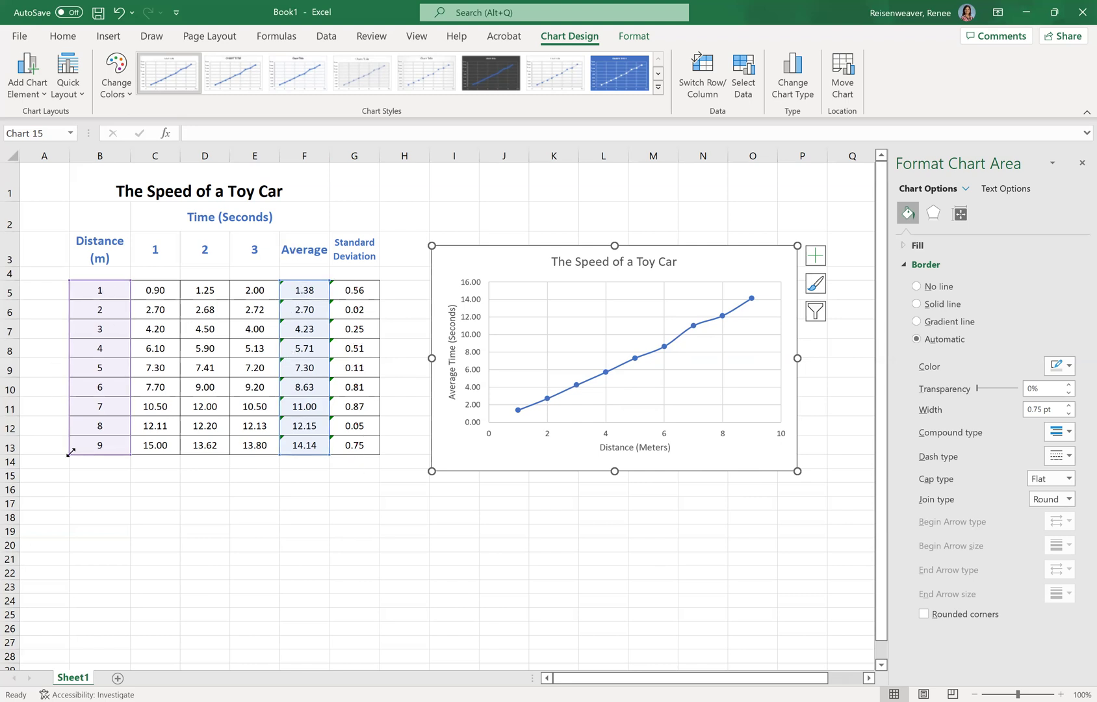
Append ' +/- .0005' to the Distance (m) header in B3.
click(108, 250)
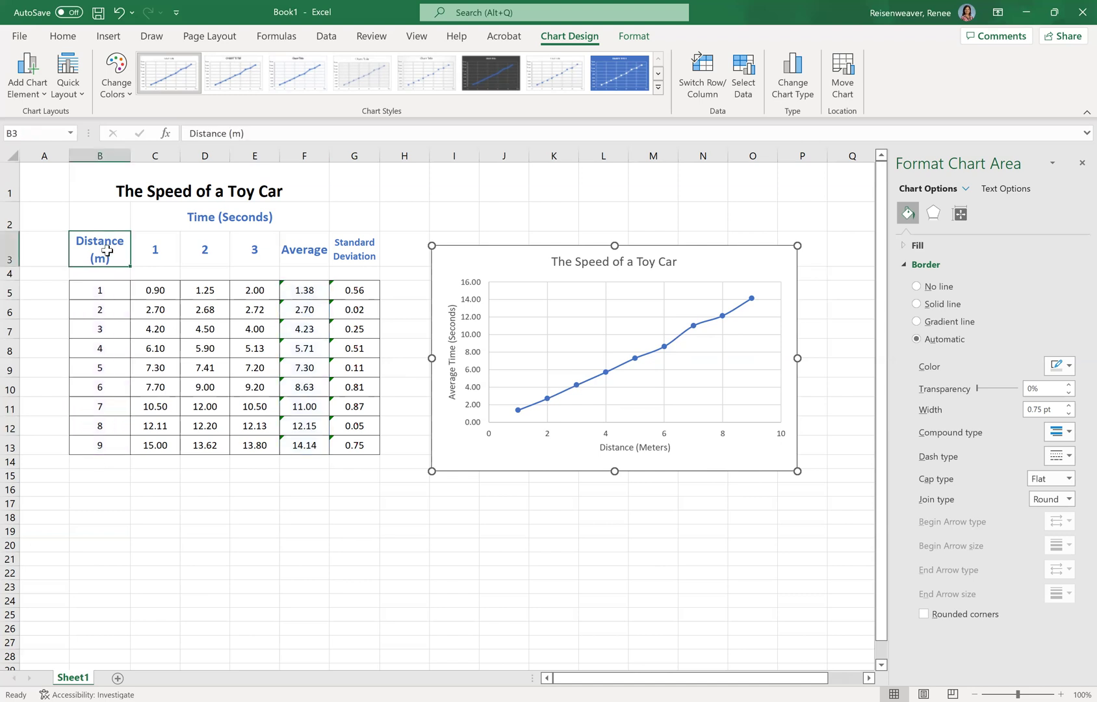
click(269, 134)
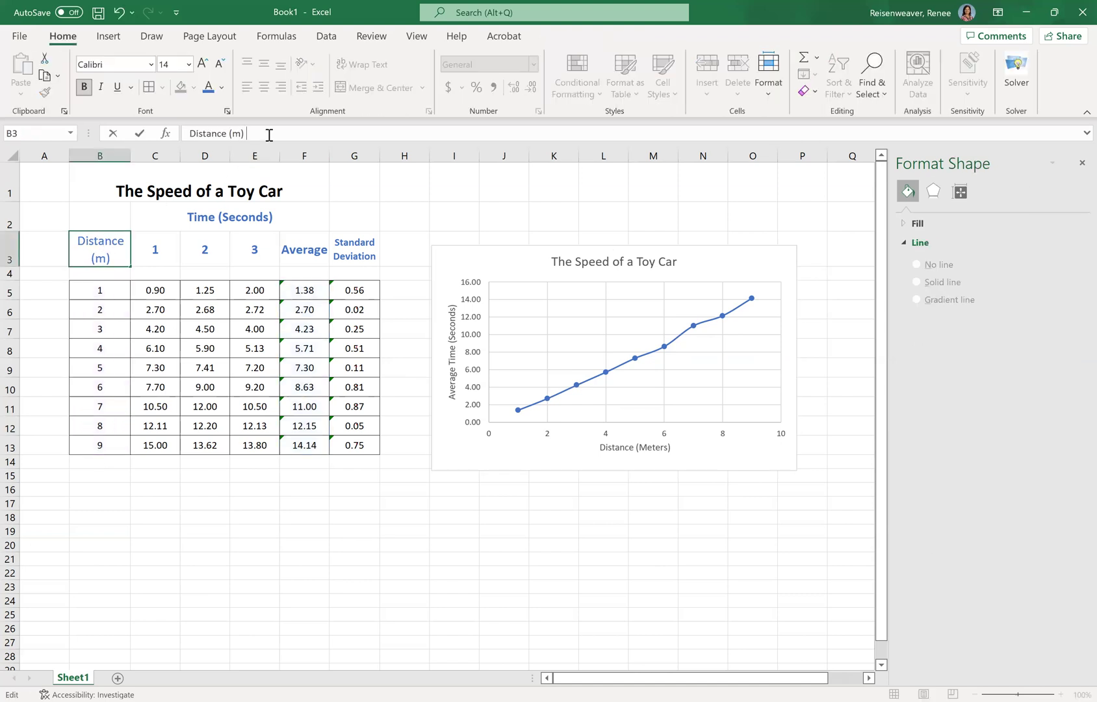
text(+/- .000)
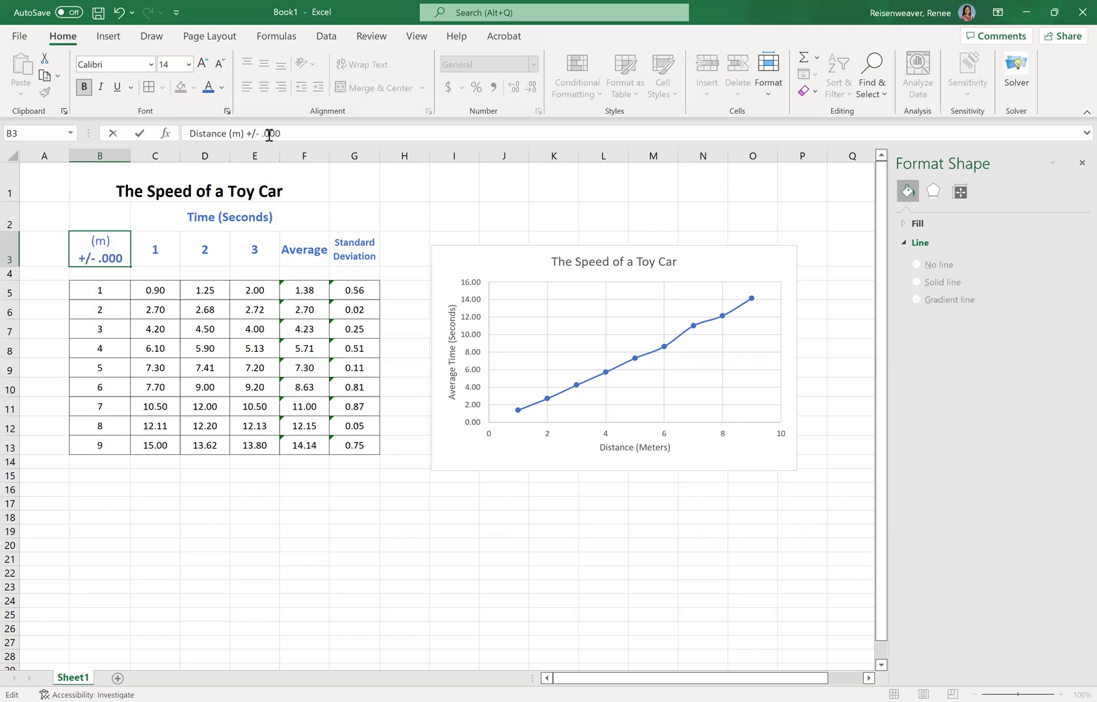
text(5)
click(361, 246)
click(120, 266)
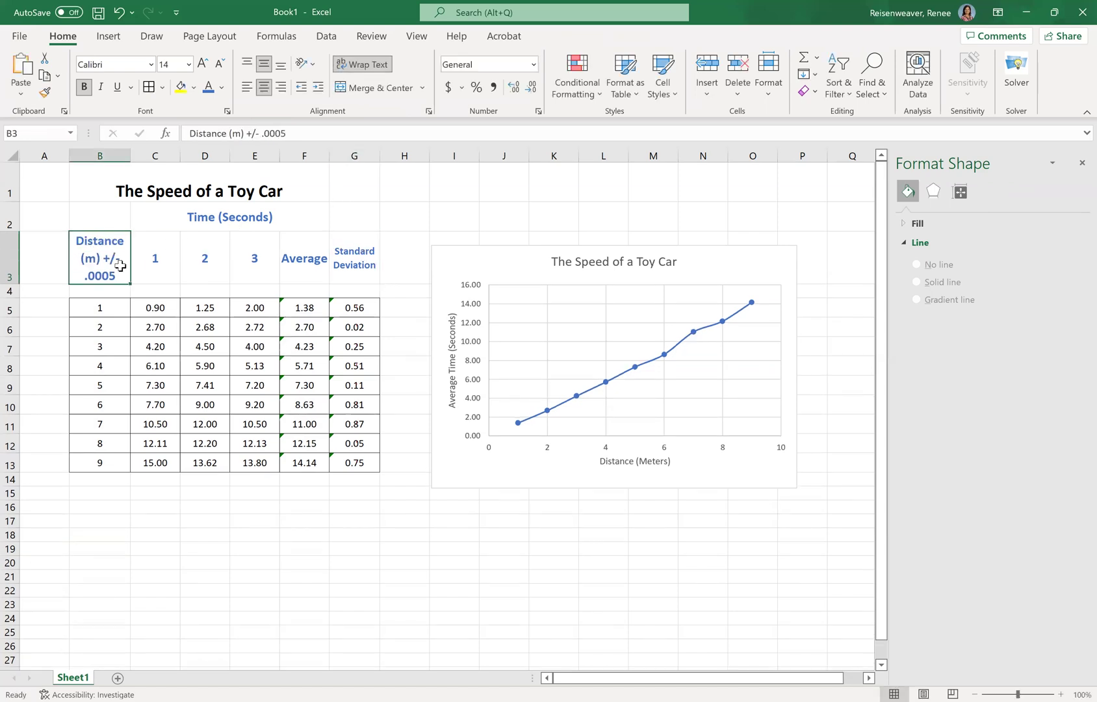
Touch up the Standard Deviation header in G3, leaving its text unchanged.
click(359, 257)
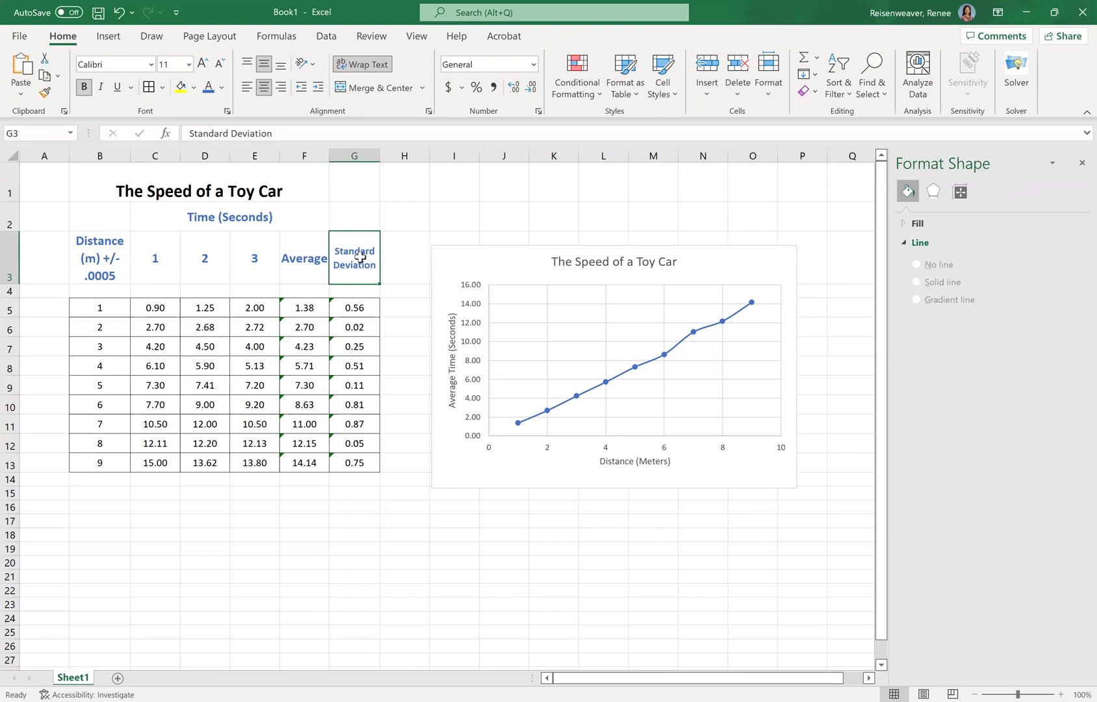
click(189, 134)
text(A)
key(BackSpace)
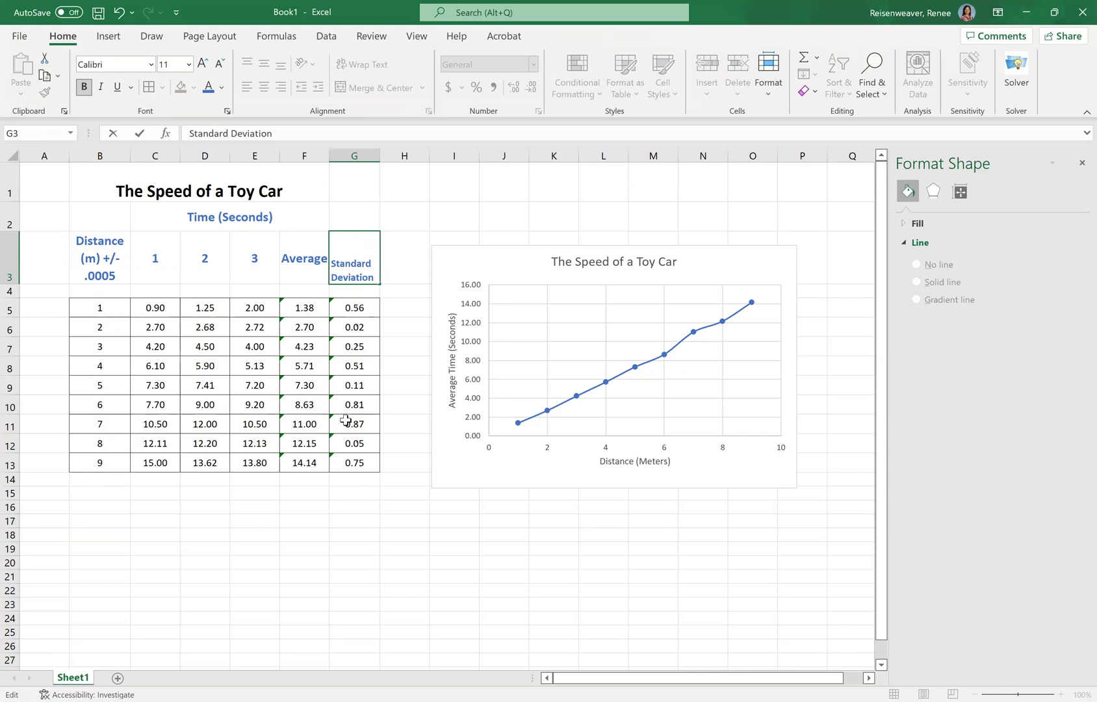
click(434, 519)
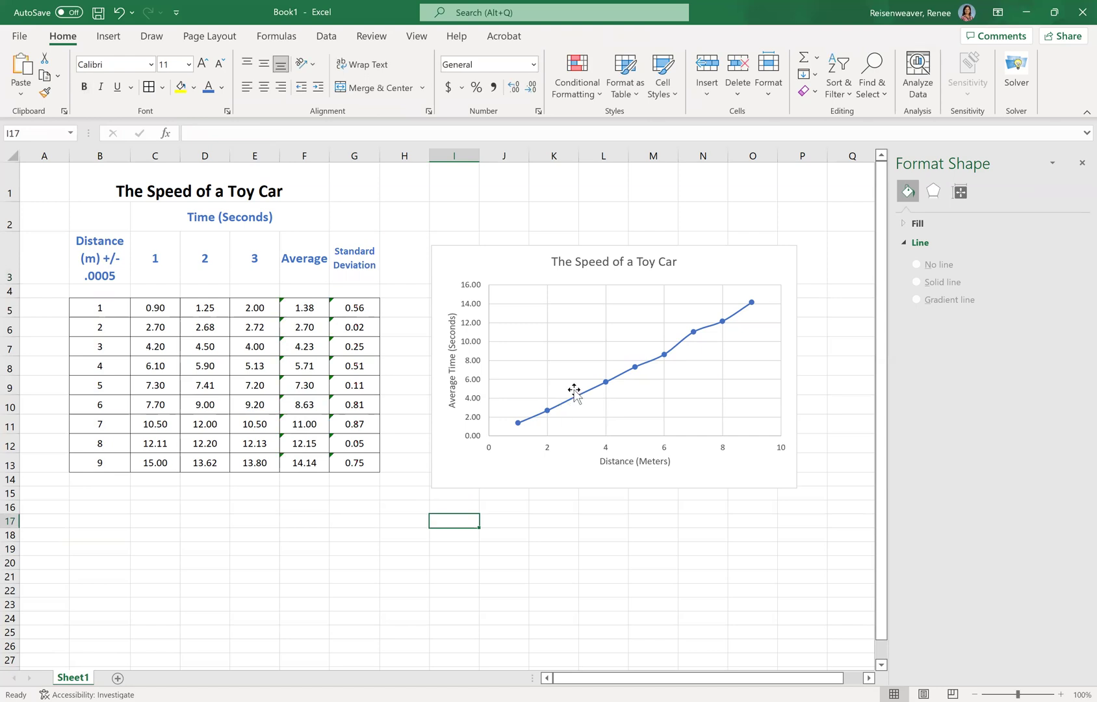
Add error bars to the chart and set the vertical error amount to Custom.
click(754, 272)
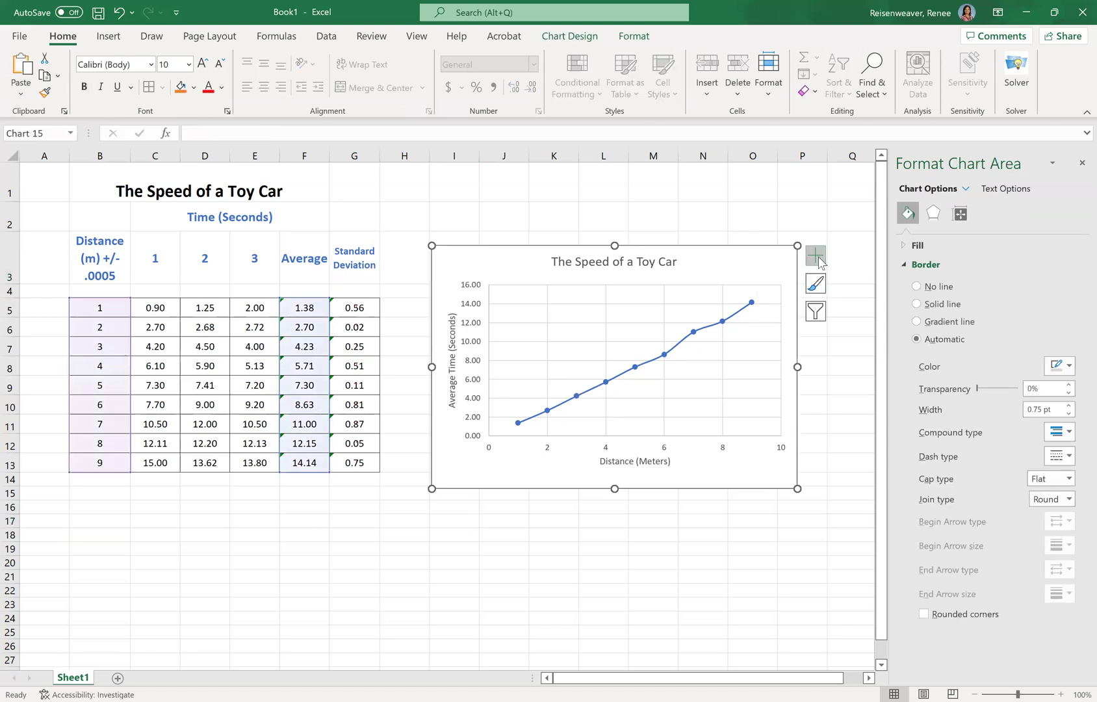
click(817, 259)
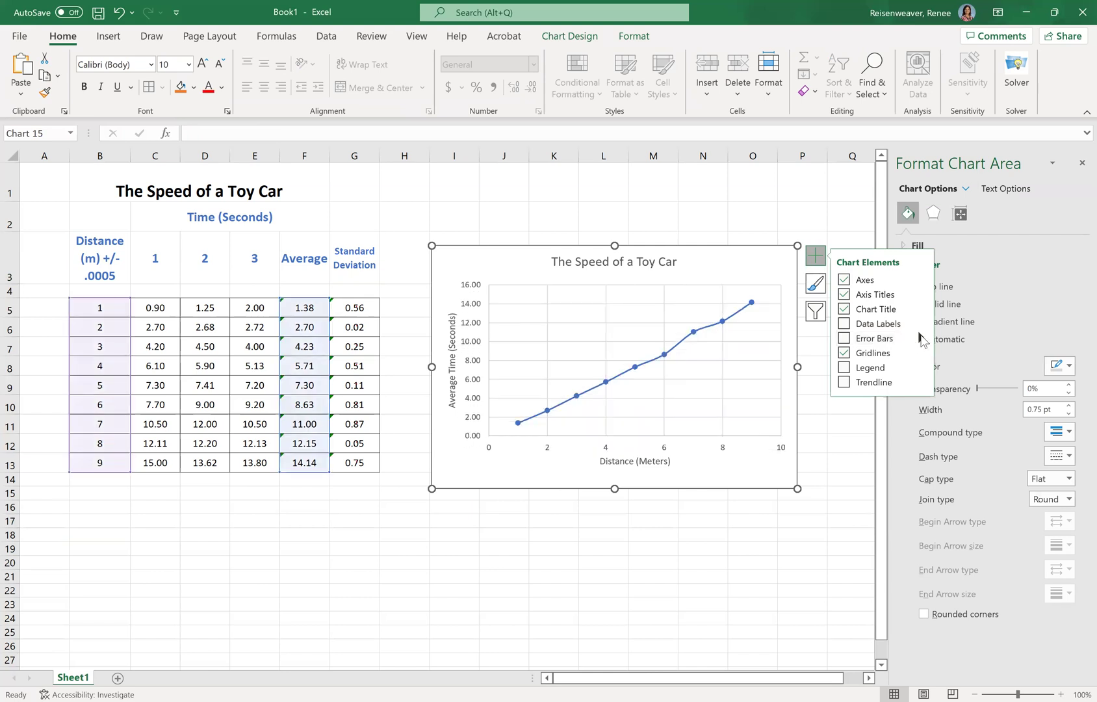
click(921, 338)
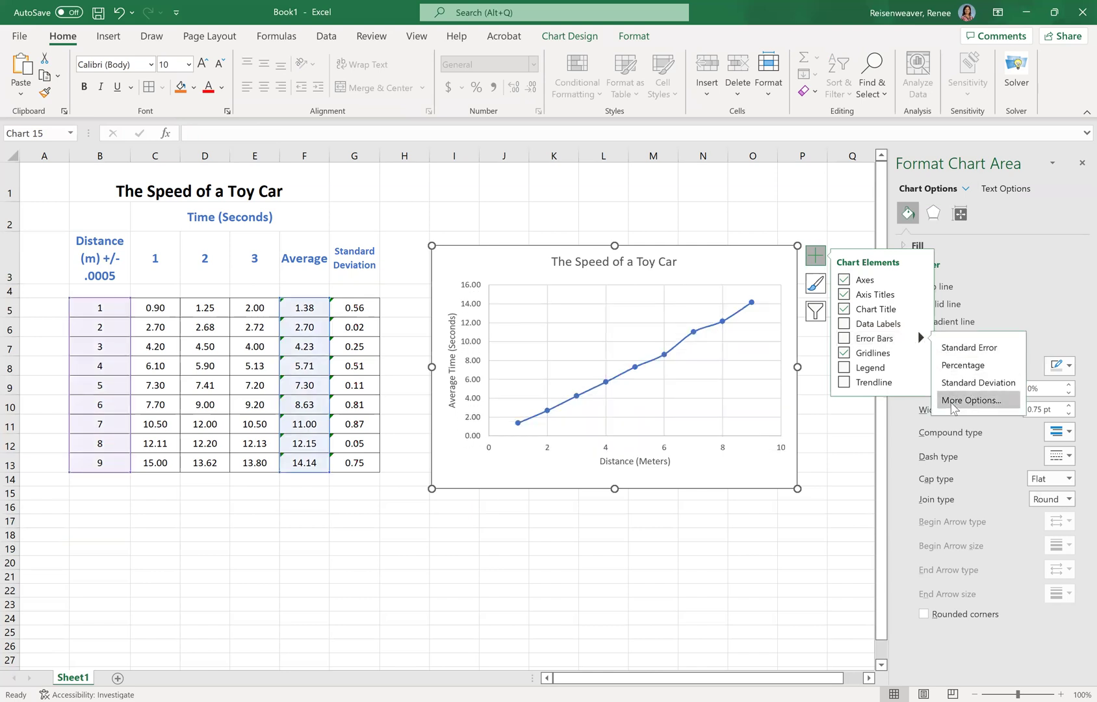
click(953, 404)
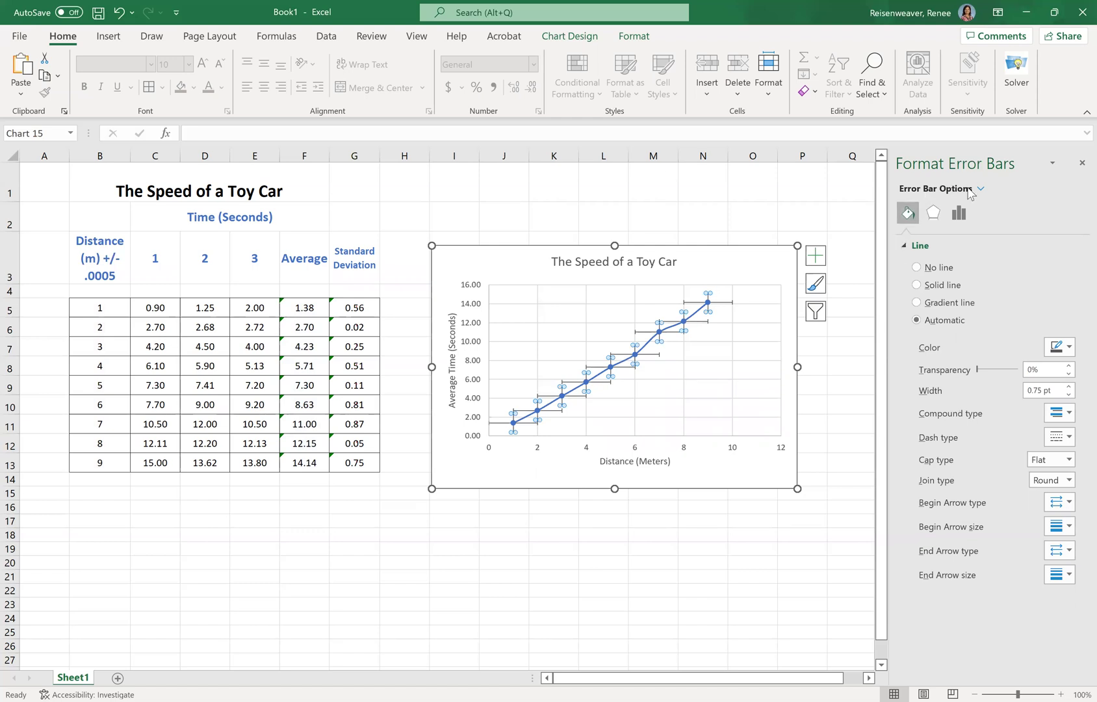
click(960, 214)
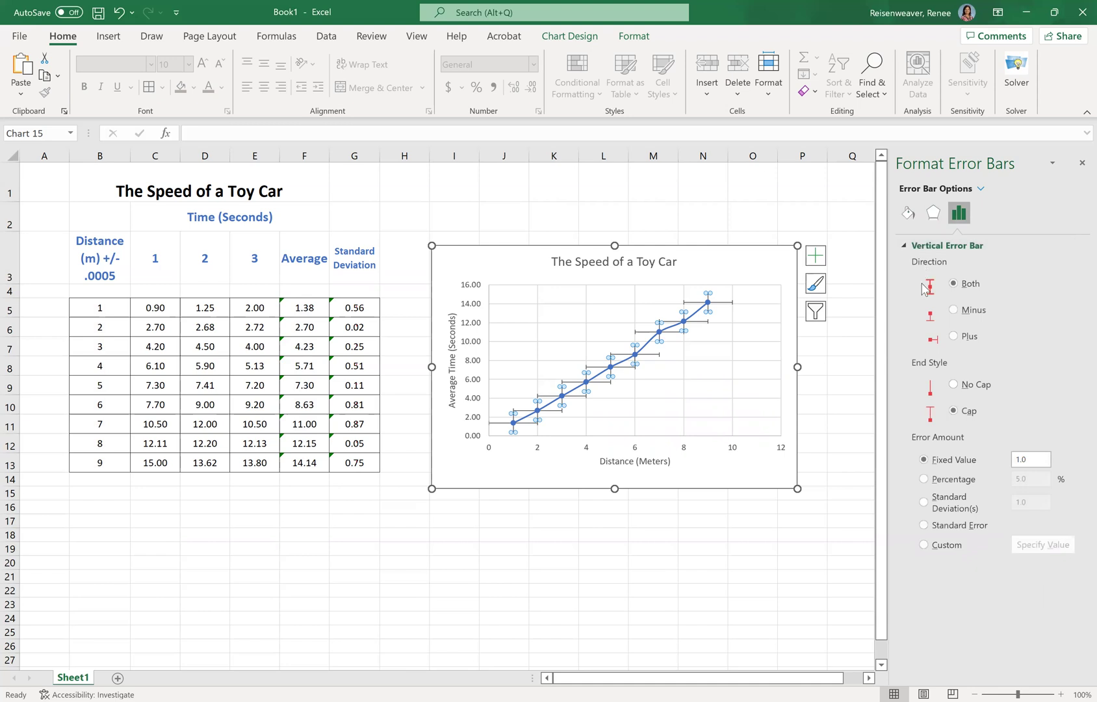
click(924, 546)
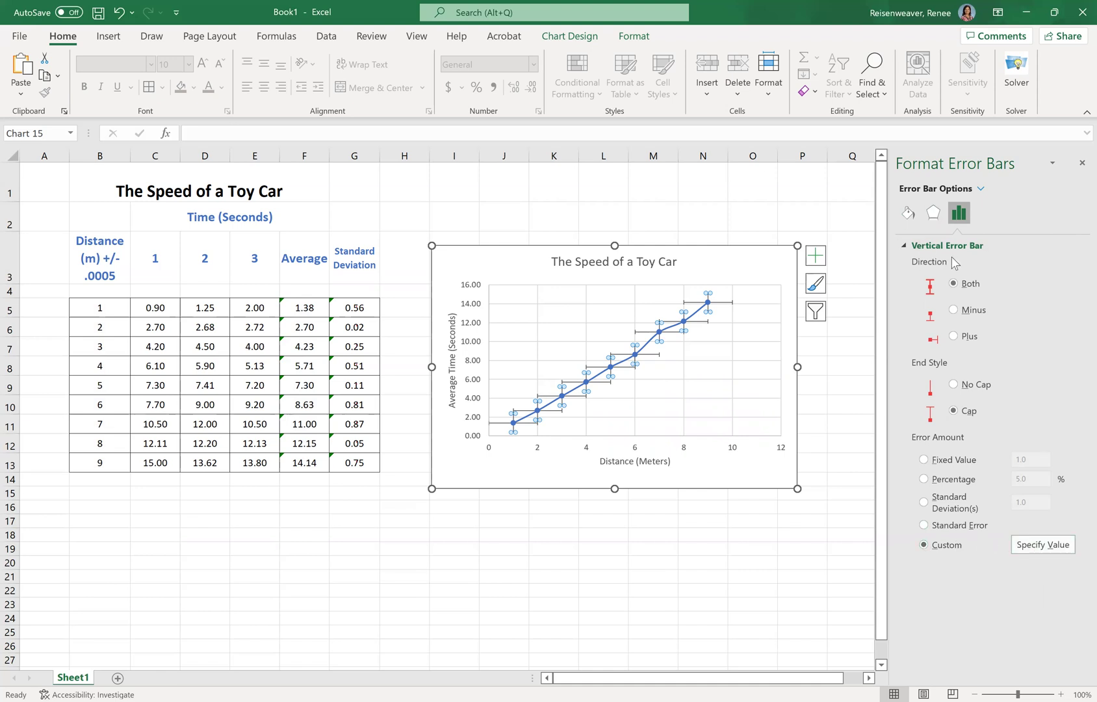
Use G5:G13 as both the positive and negative custom error values.
click(1024, 544)
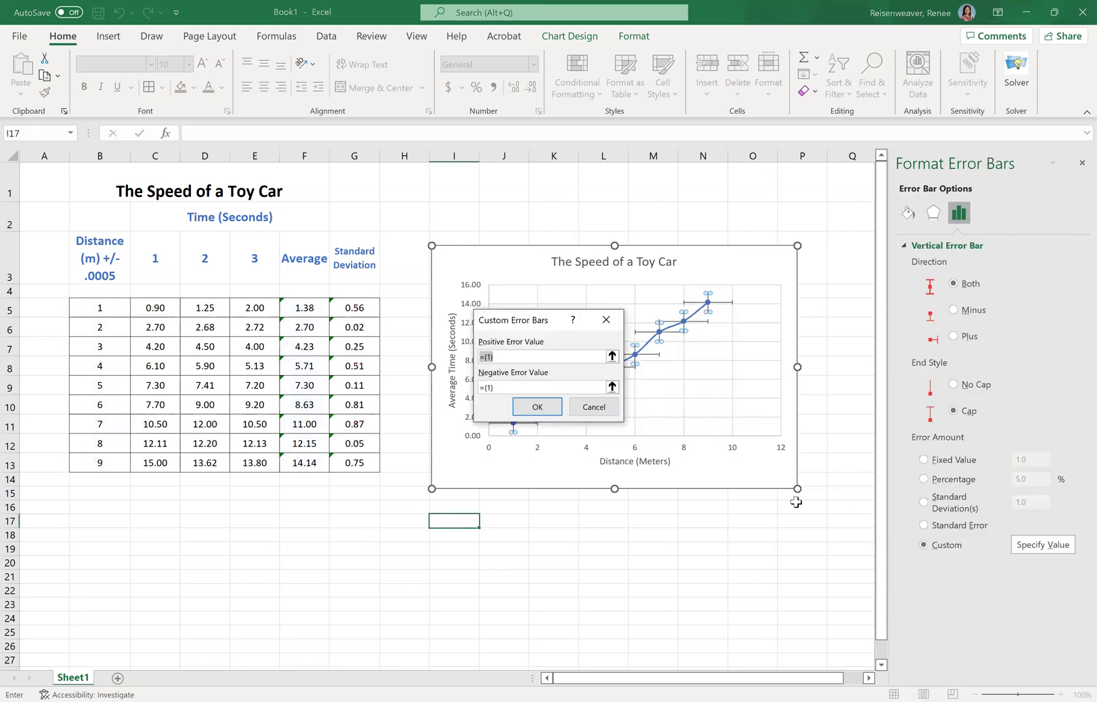
click(371, 308)
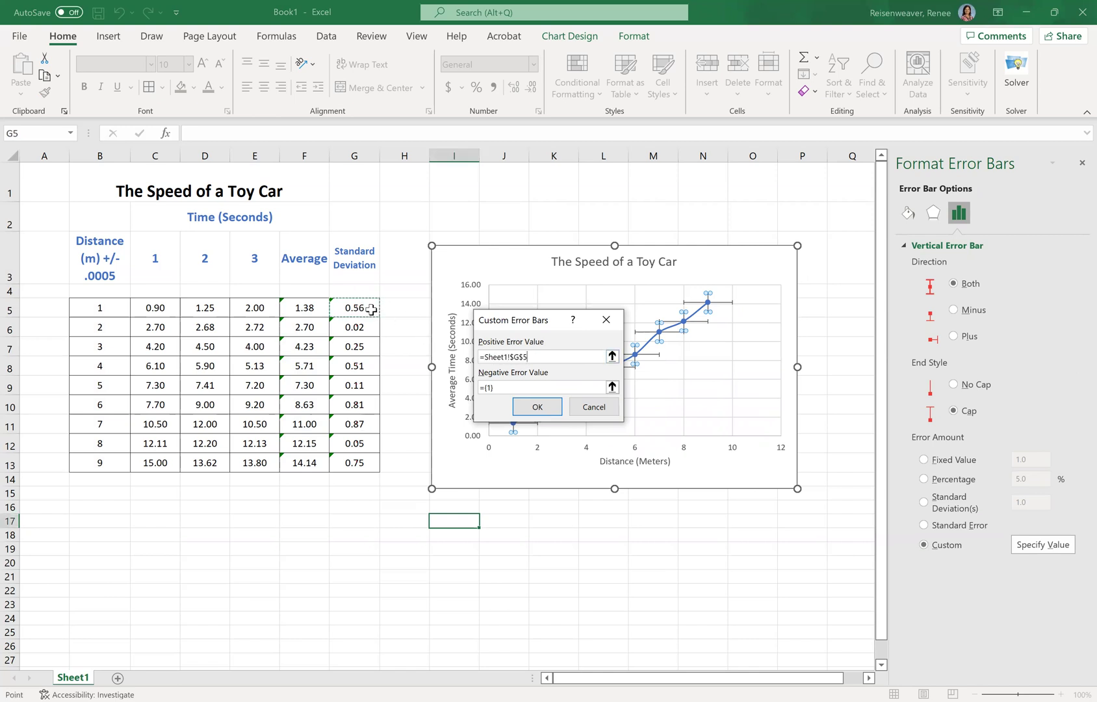
shift+click(366, 461)
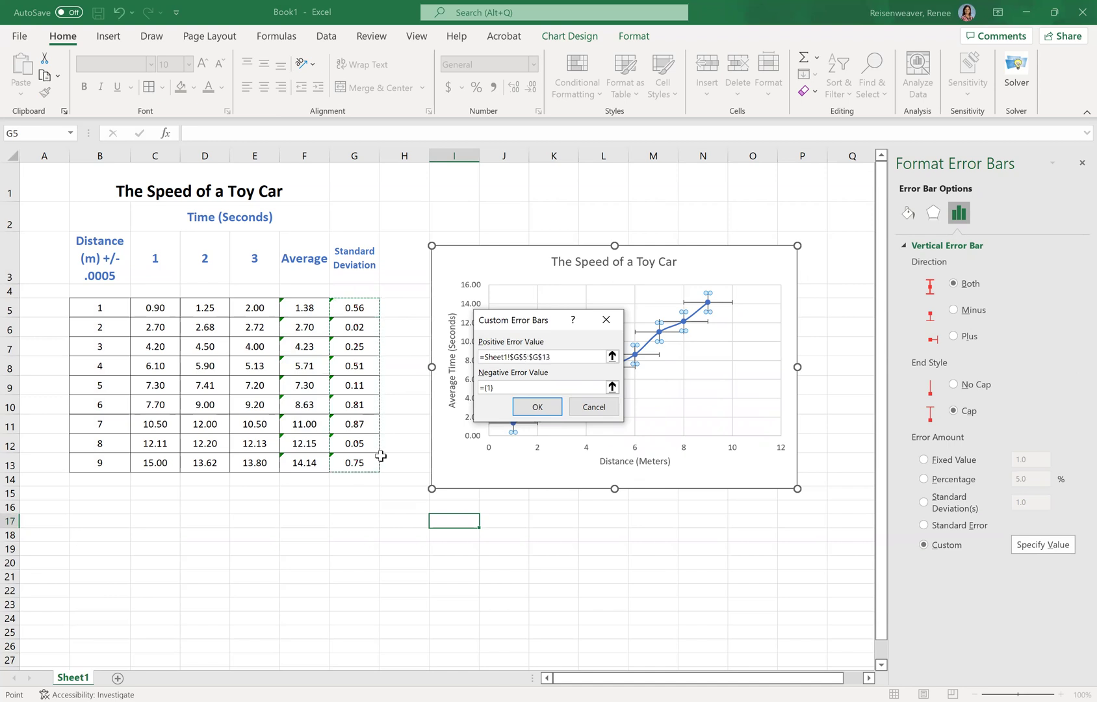
click(509, 388)
click(365, 308)
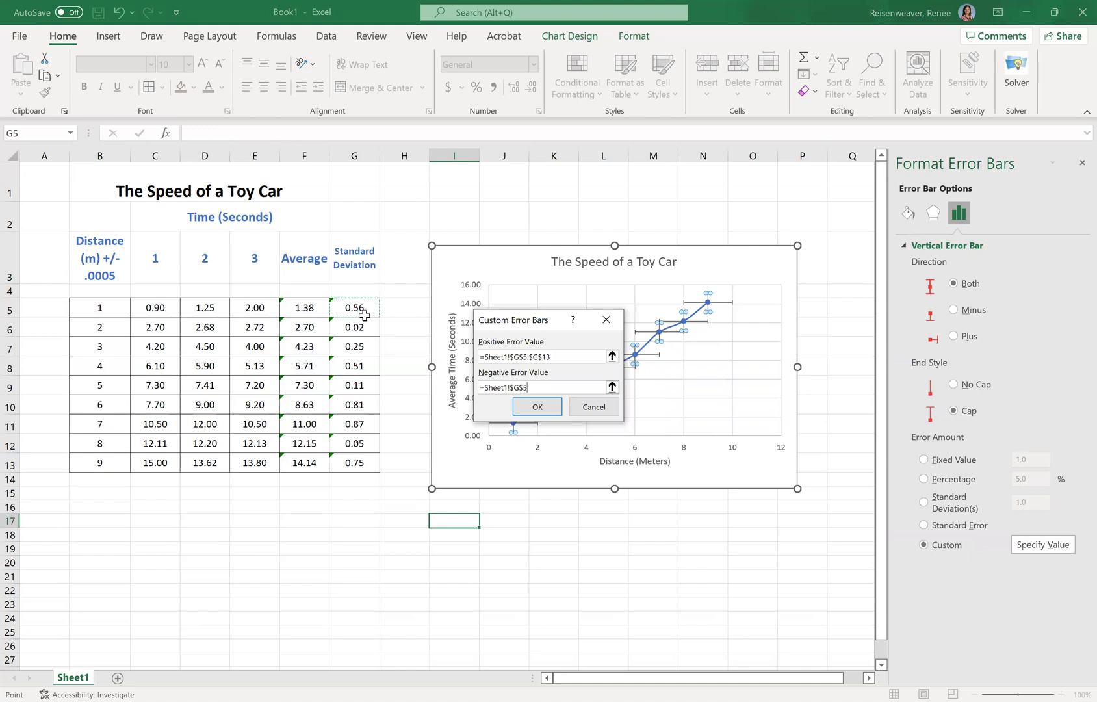
shift+click(357, 463)
click(549, 414)
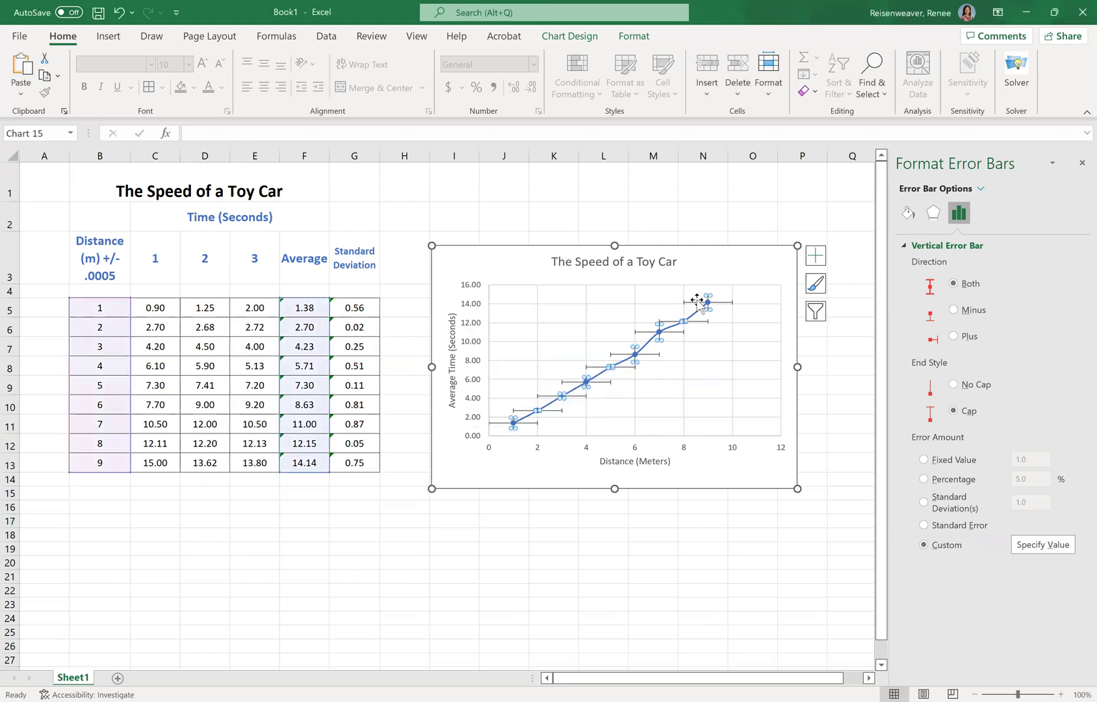
Set the horizontal error bars to a fixed value of .0005.
click(674, 335)
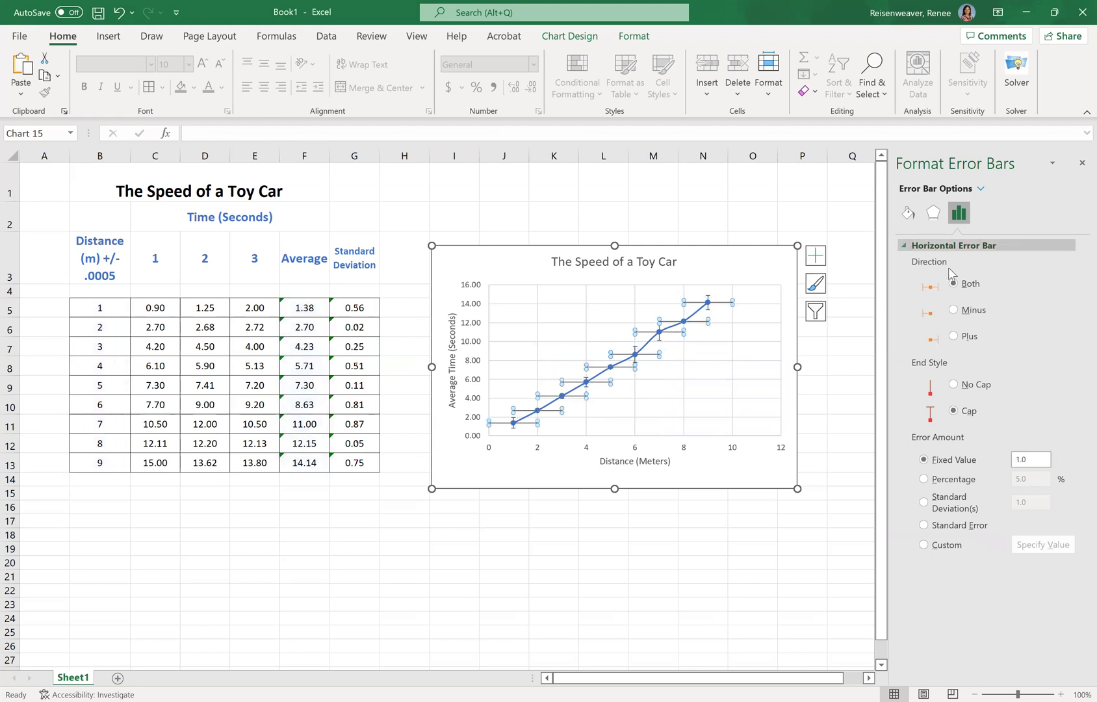
click(1032, 454)
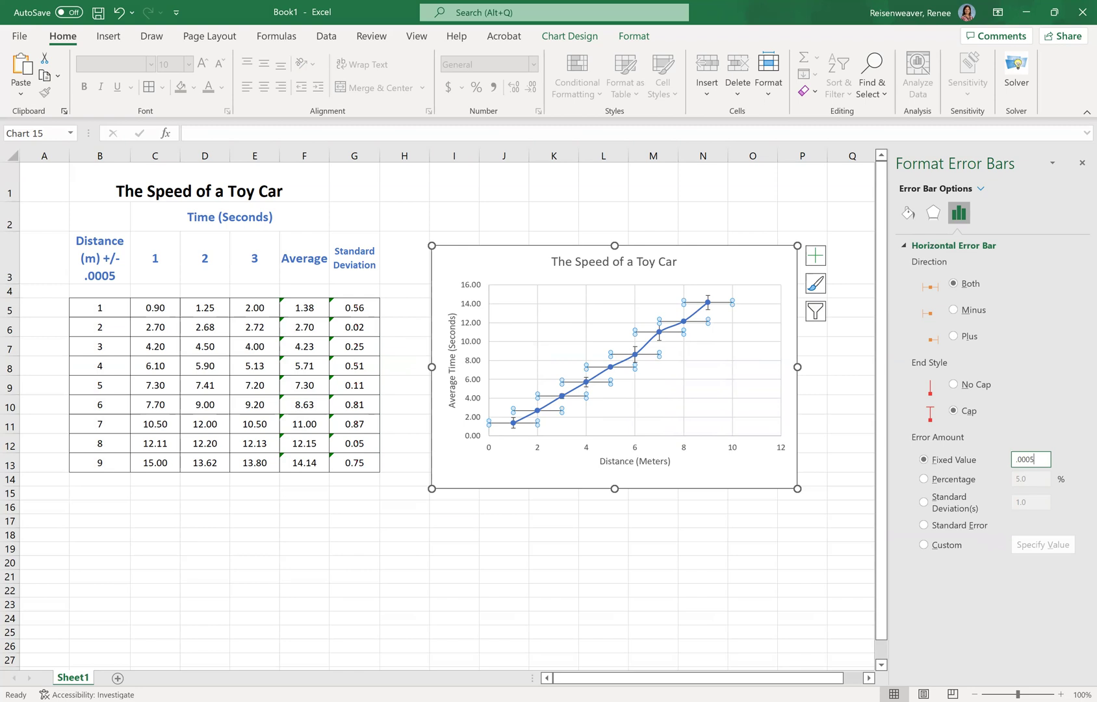
text(.0005)
key(Return)
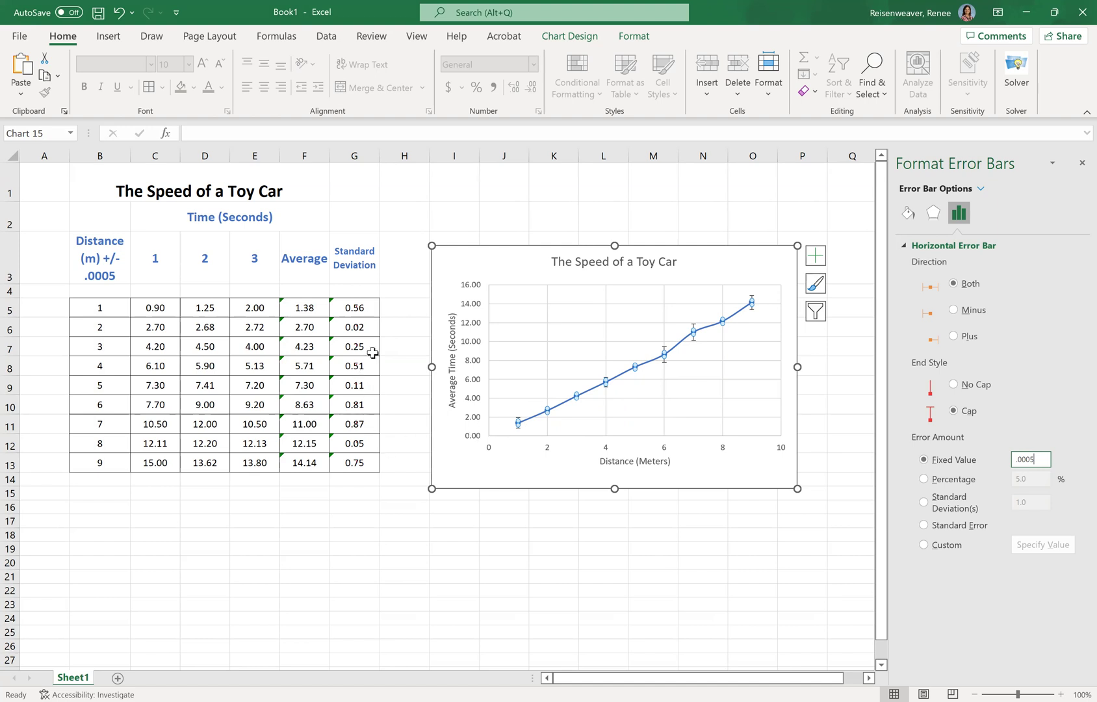
Replace the standard deviation in G5 with the typed value 1.0.
click(366, 308)
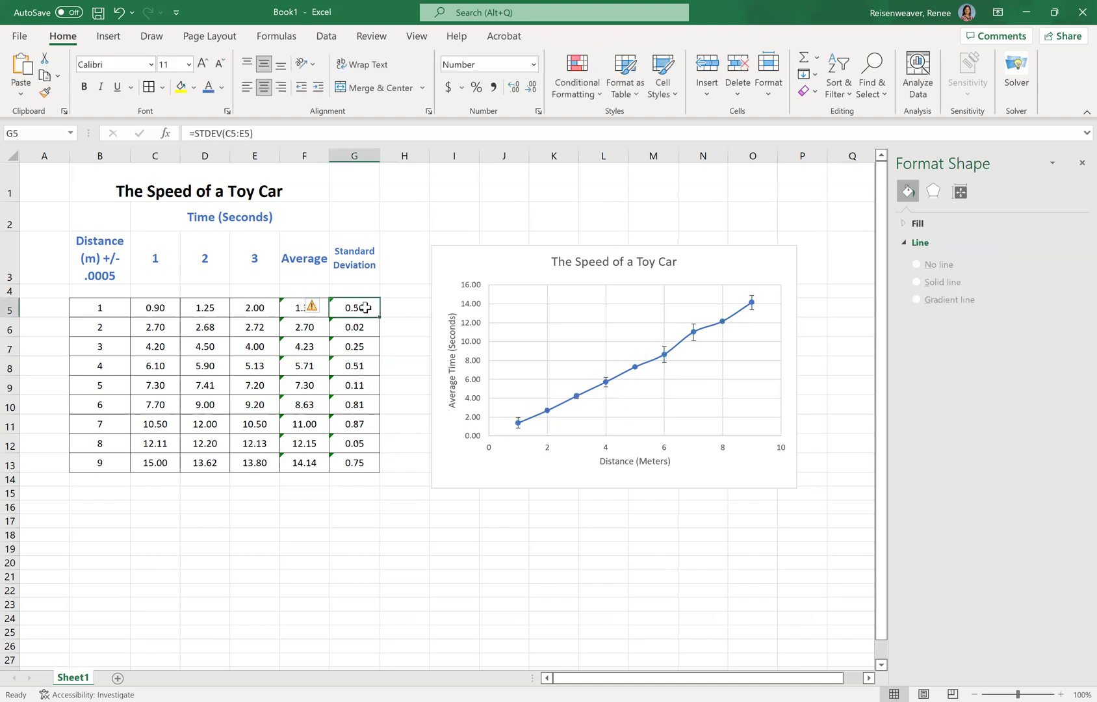
text(1.0)
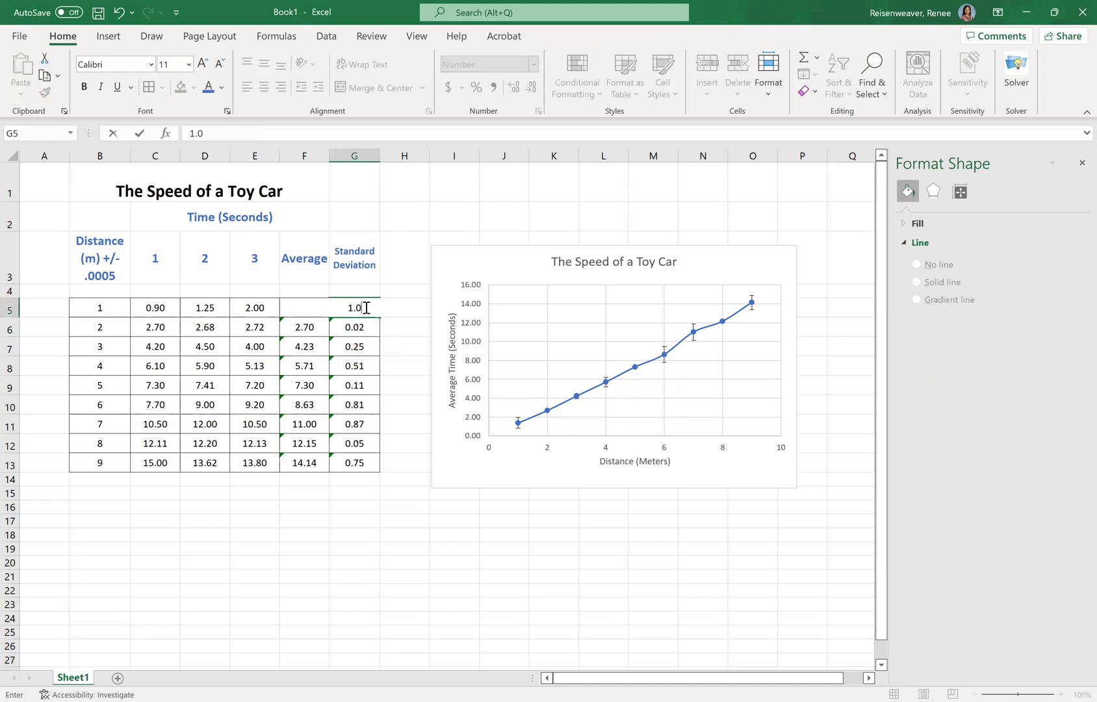
click(418, 354)
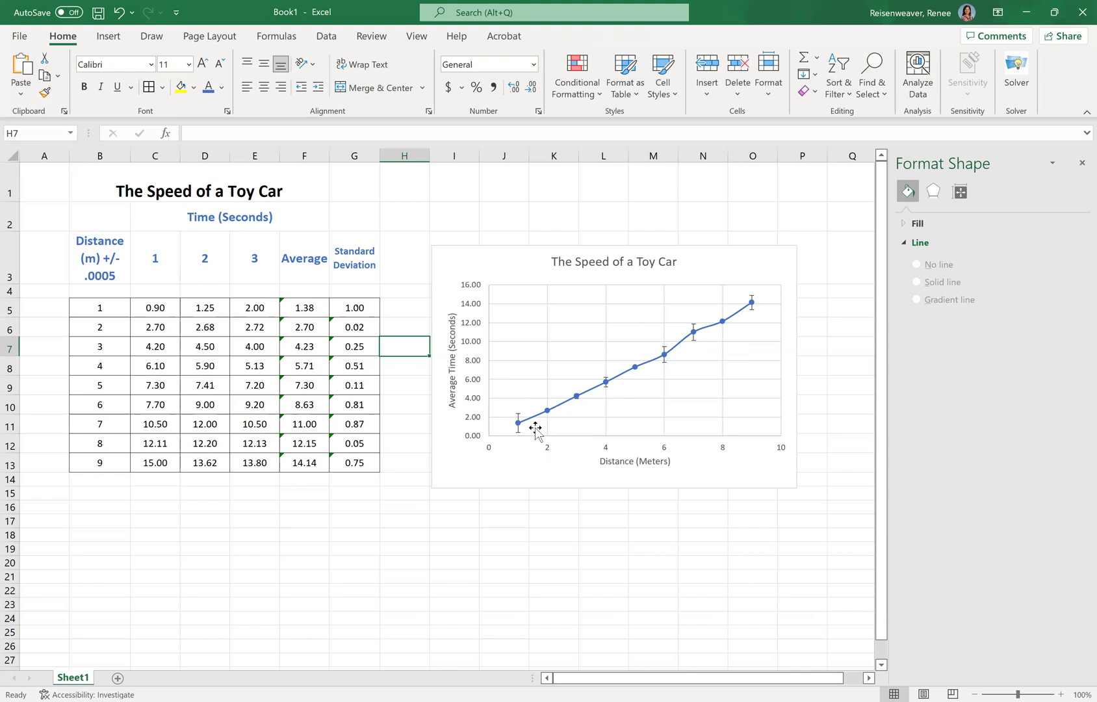
Enter standard deviations 0.5, 1.0, 1.2 and 0.7 in G6:G9.
click(363, 328)
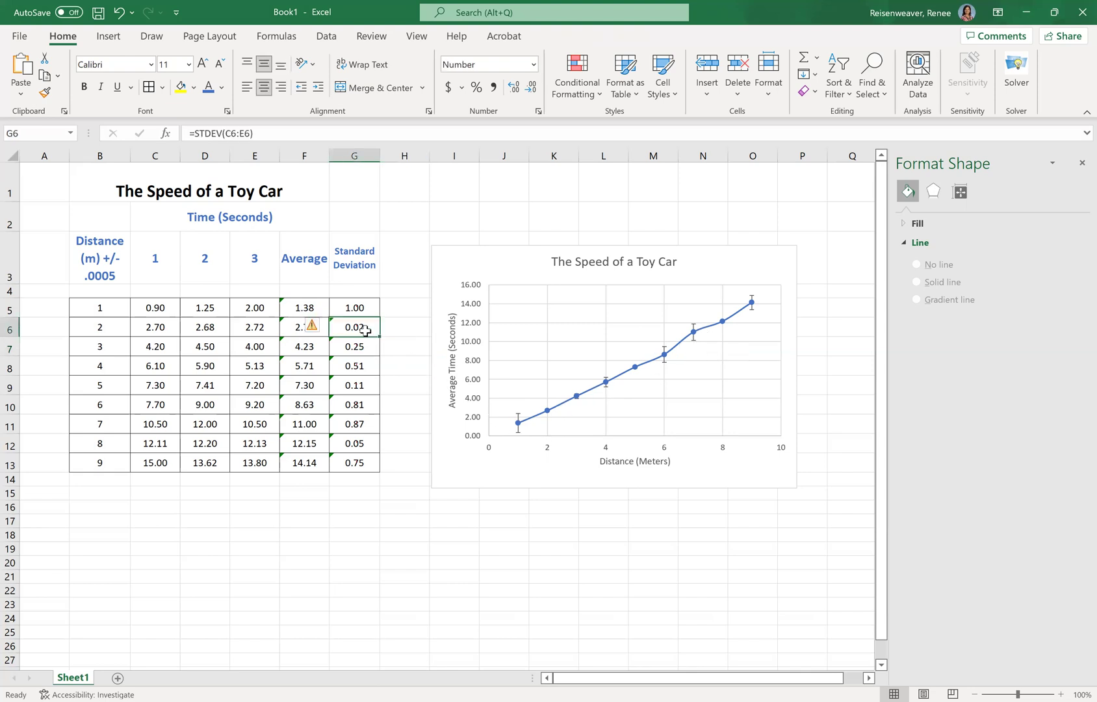
text(0.5)
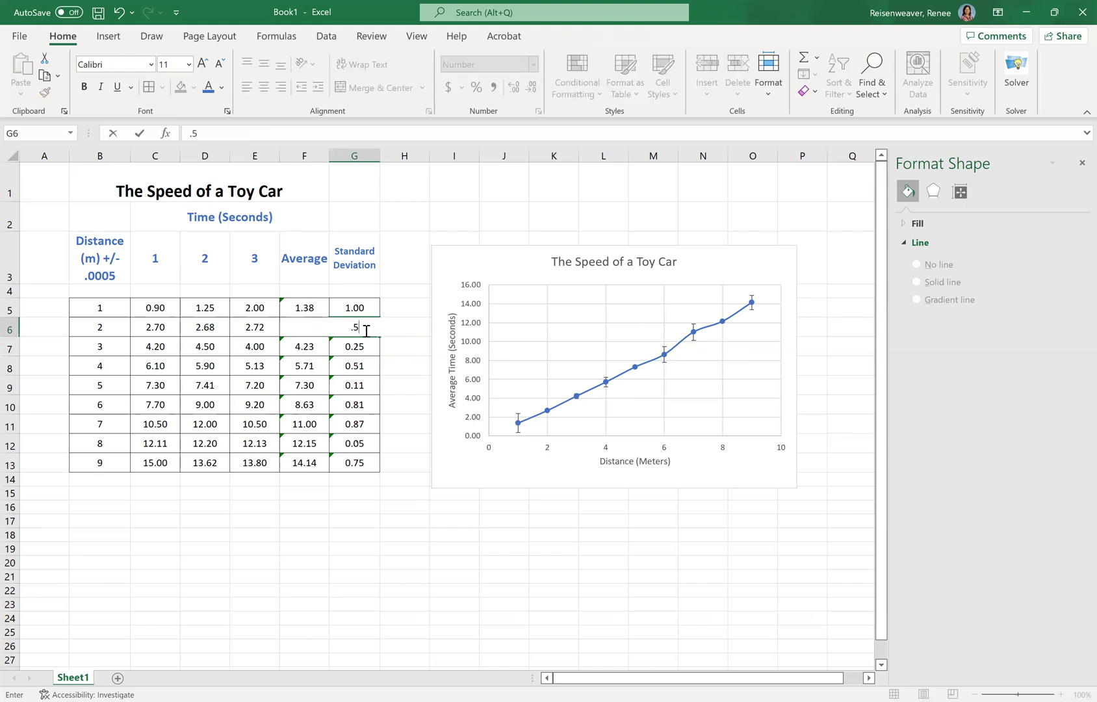
key(Return)
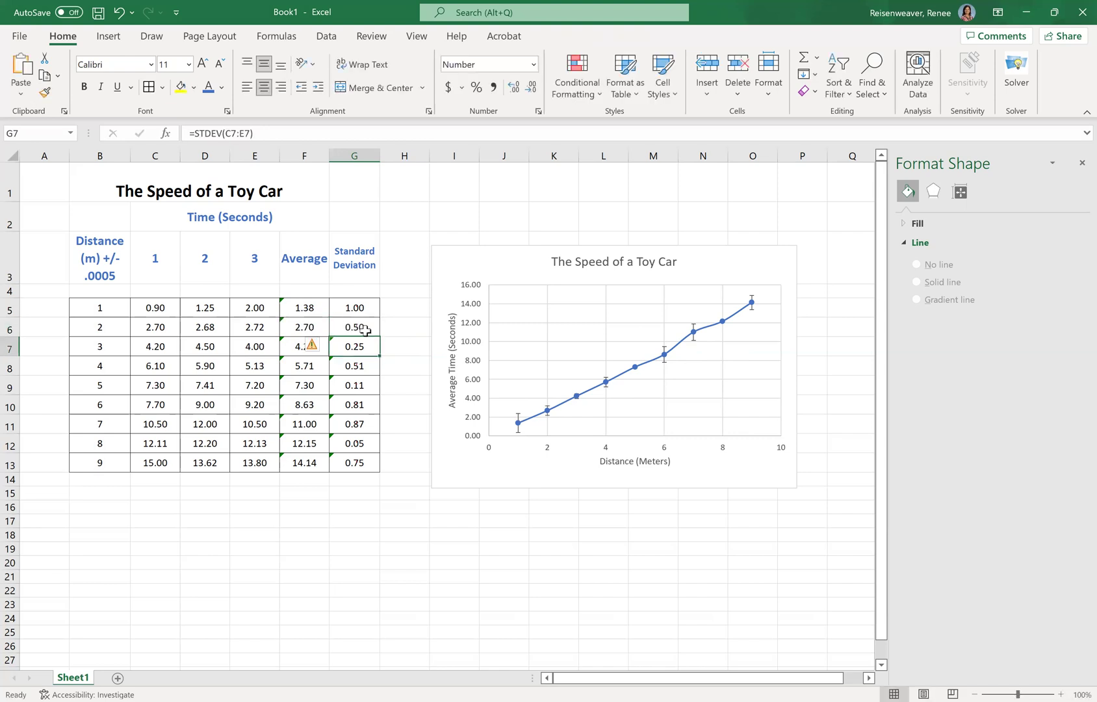
text(1)
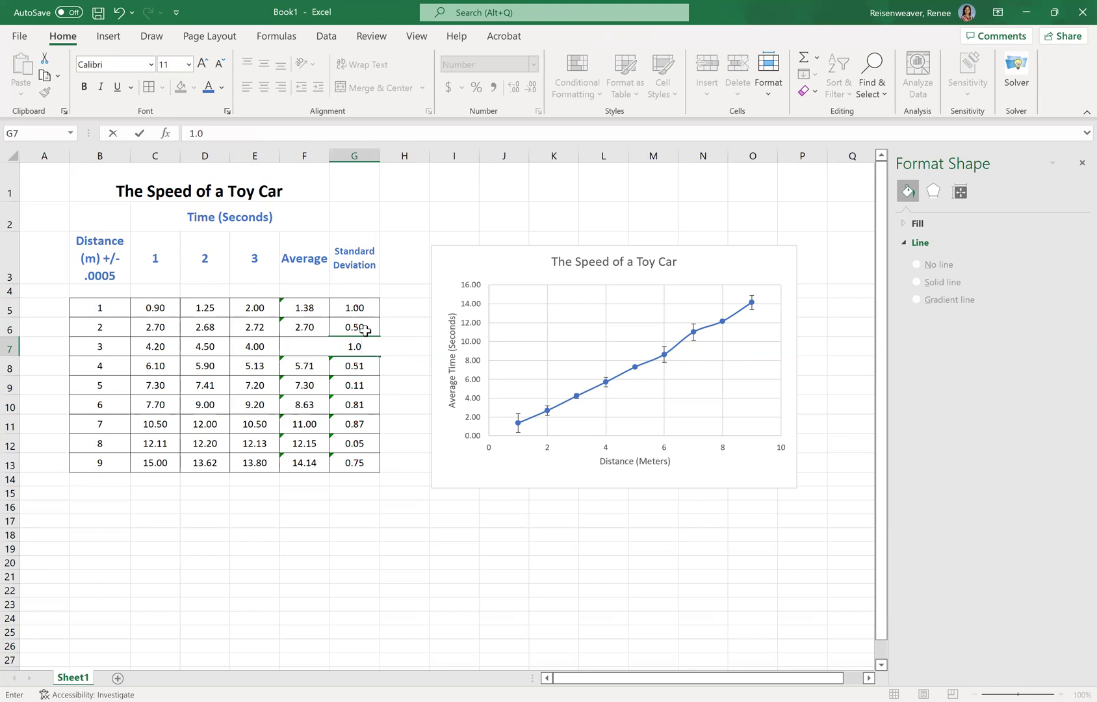
text(.0)
key(Return)
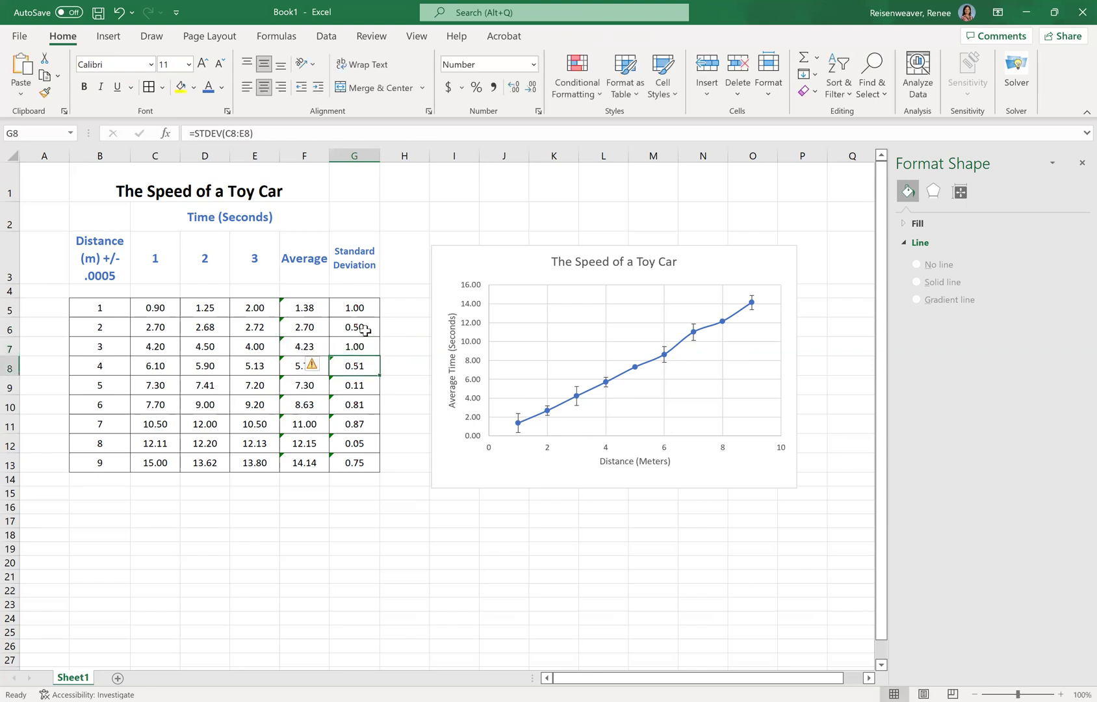
text(1.)
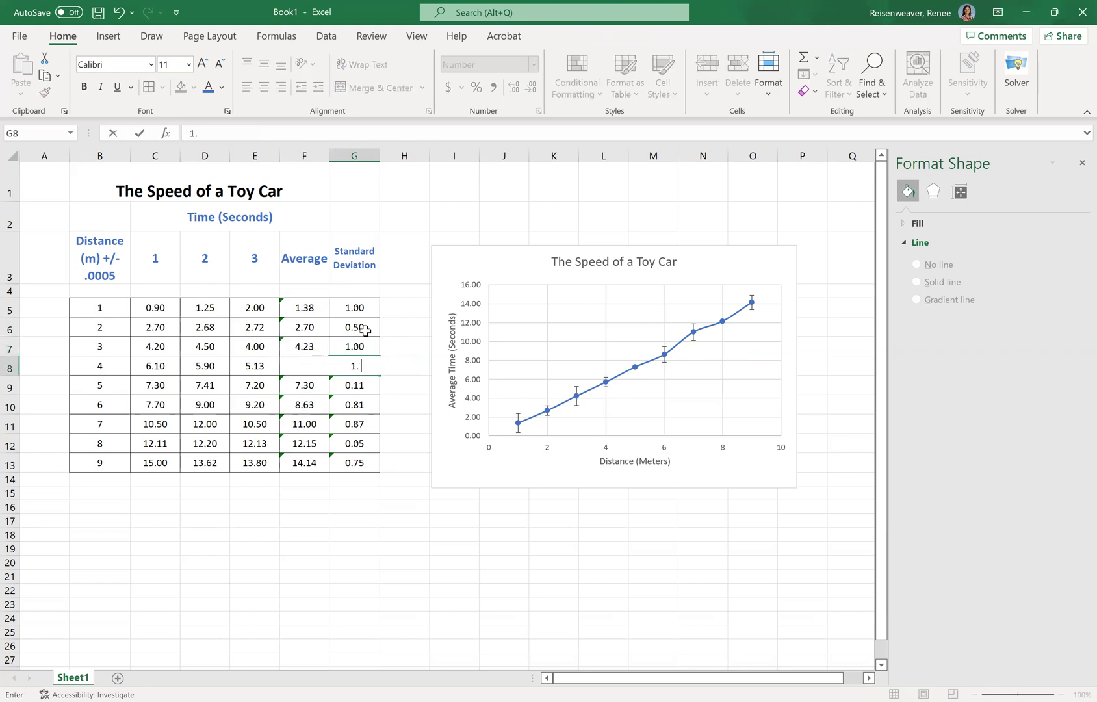
text(2)
key(Return)
text(.)
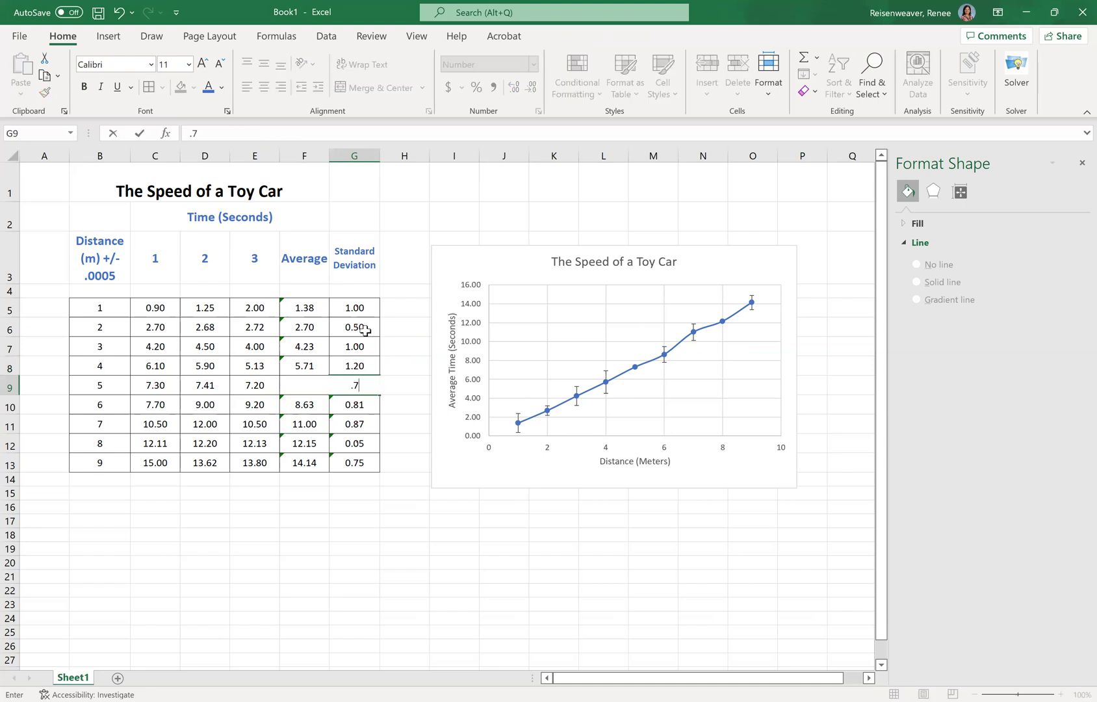
text(7)
key(Return)
Enter standard deviations 0.8, 0.9, 1.1 and 1.2 in G10:G13.
text(.8)
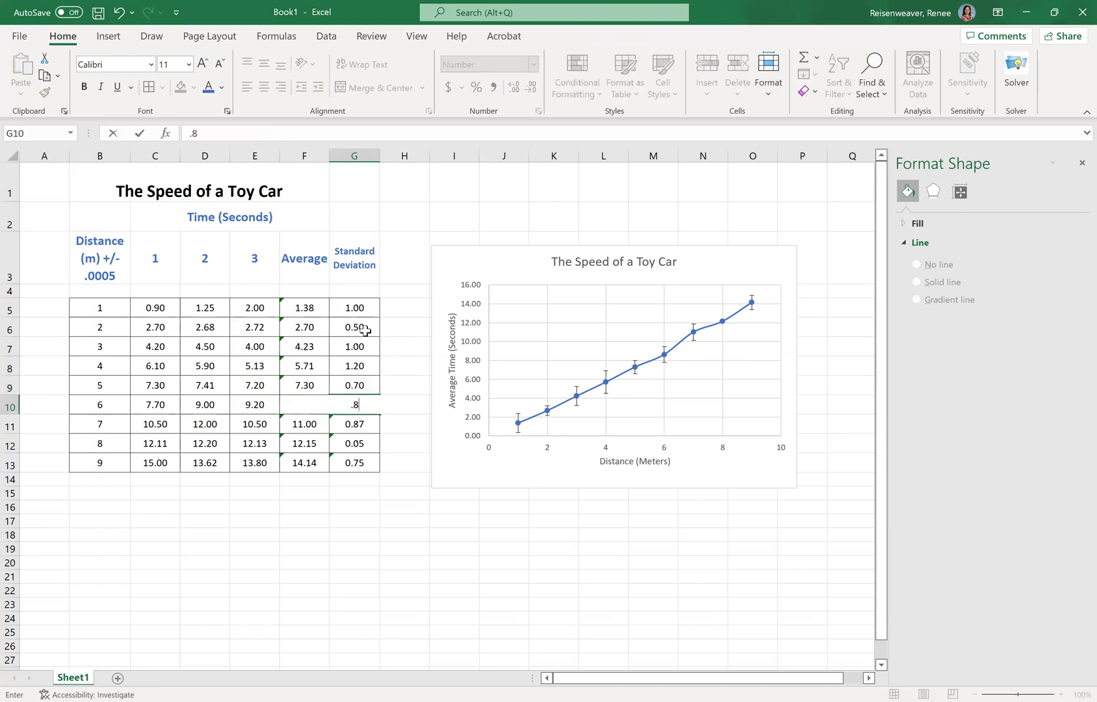
key(Return)
text(.9)
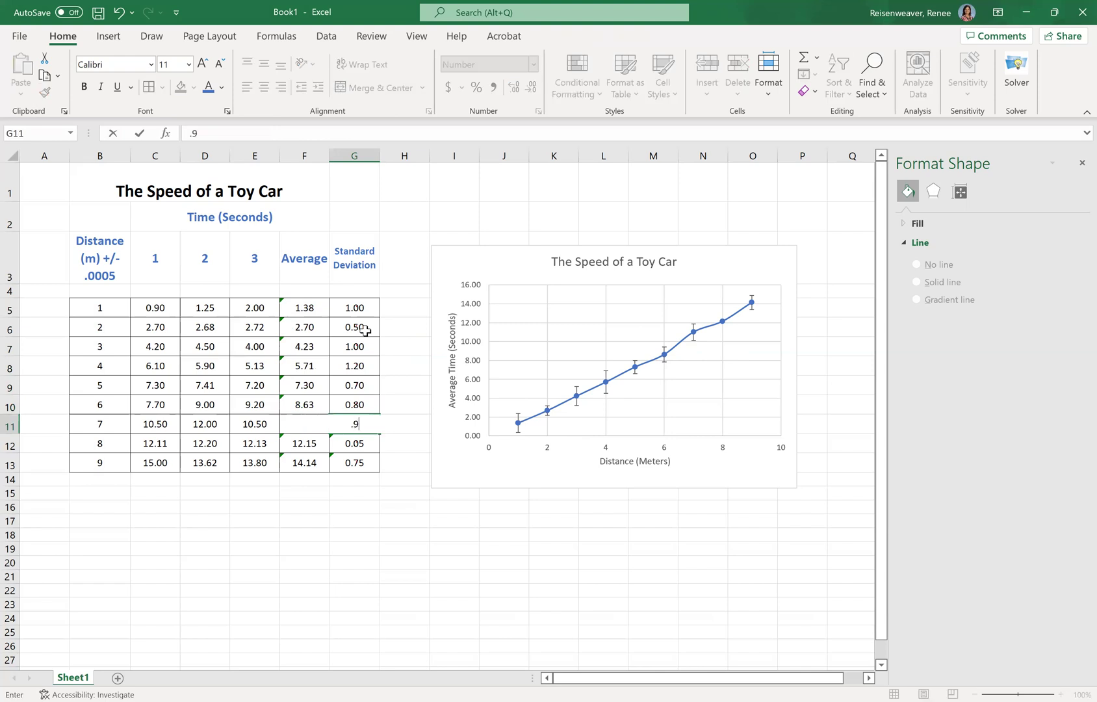
key(Return)
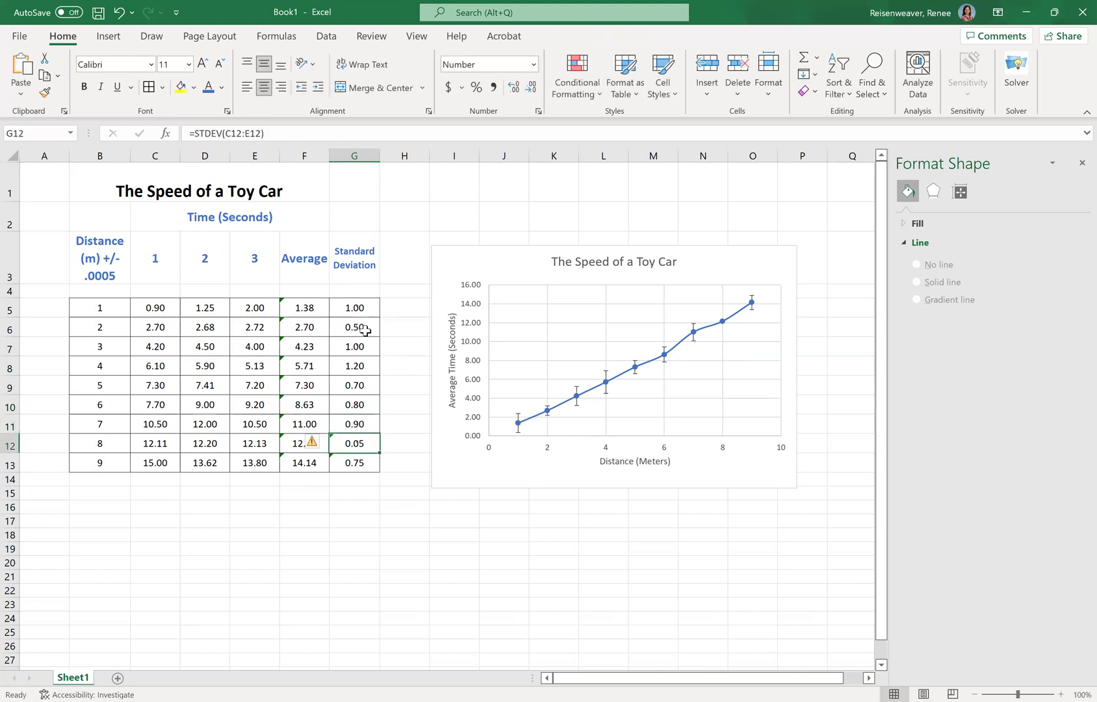
text(1)
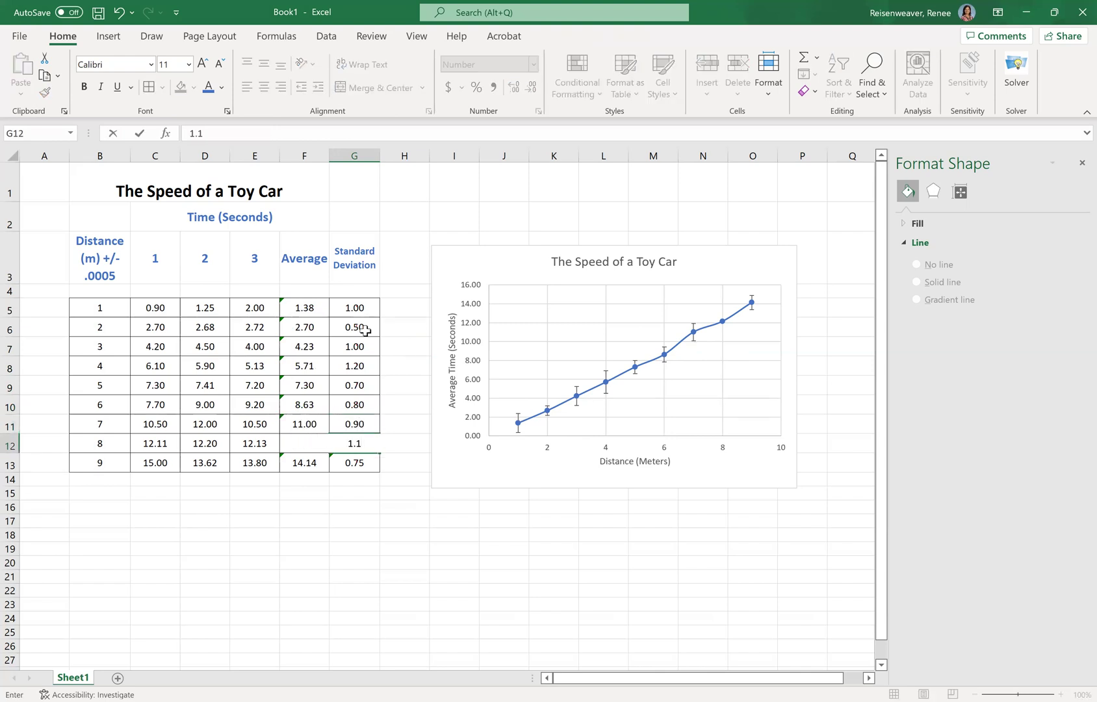
text(.1)
key(Return)
text(1.2)
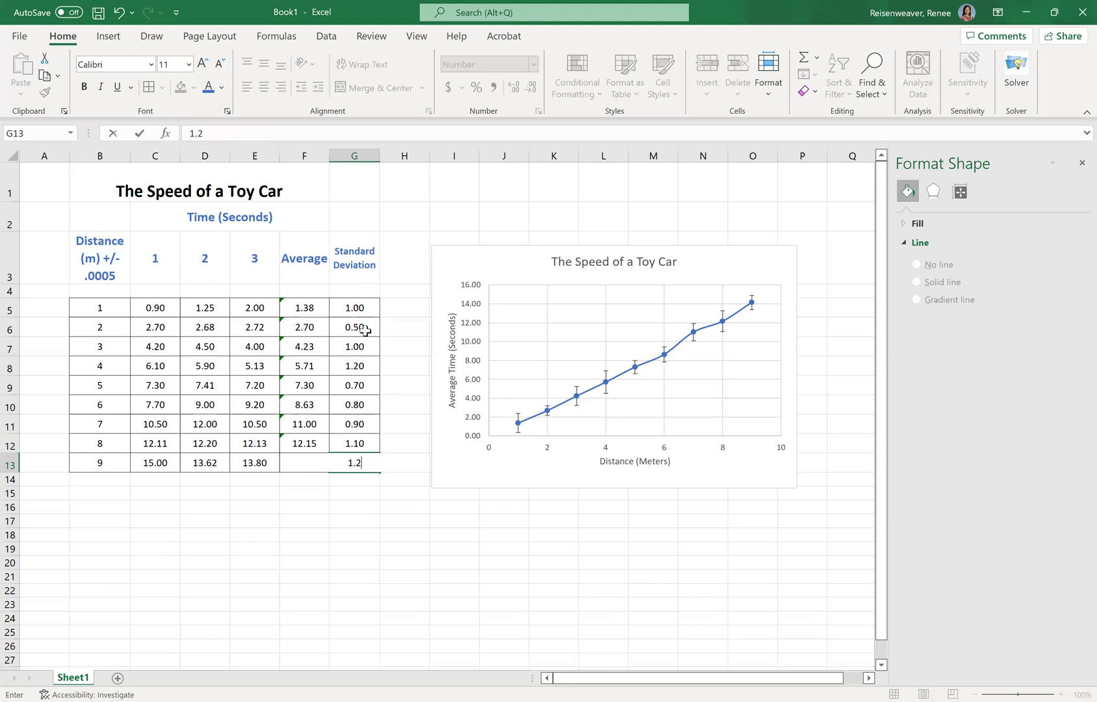
key(Return)
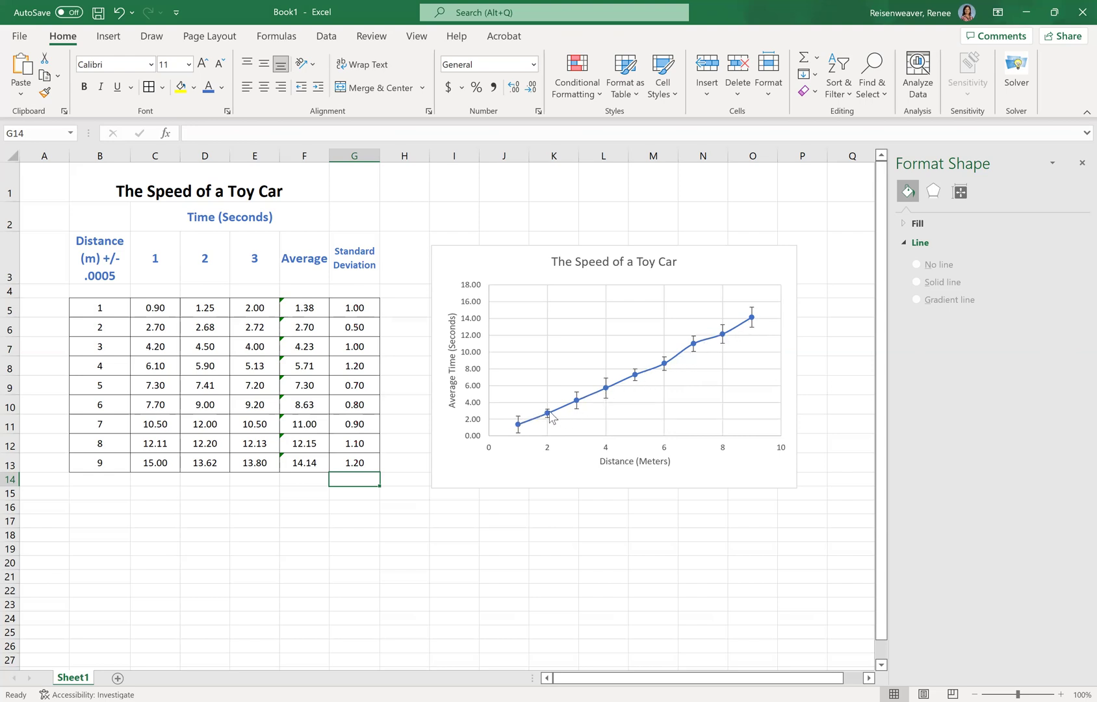
Add a dotted Linear Forecast trendline to the speed chart, extending past distance 9.
mouse_move(585, 394)
click(774, 269)
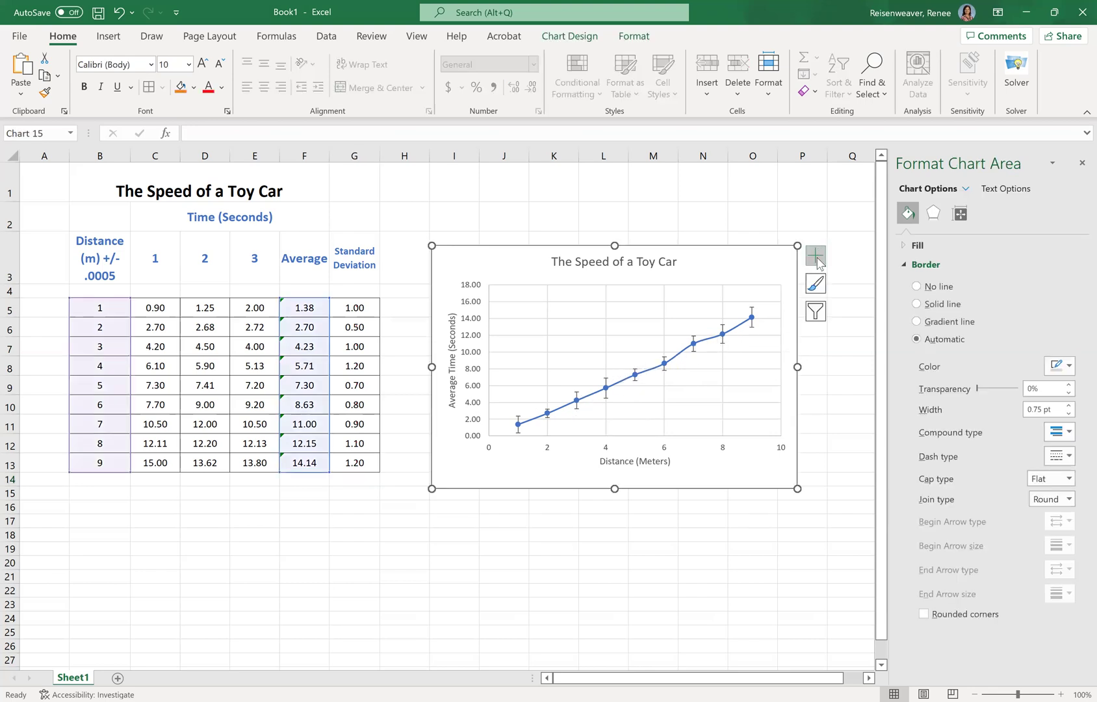
click(817, 260)
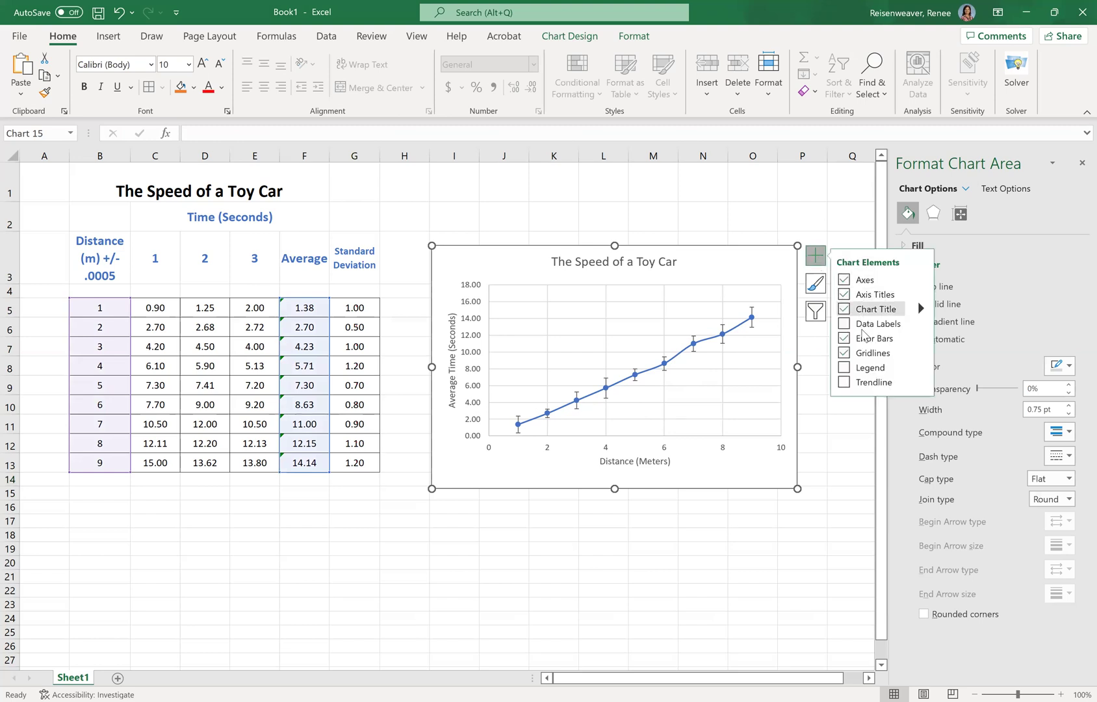
click(920, 381)
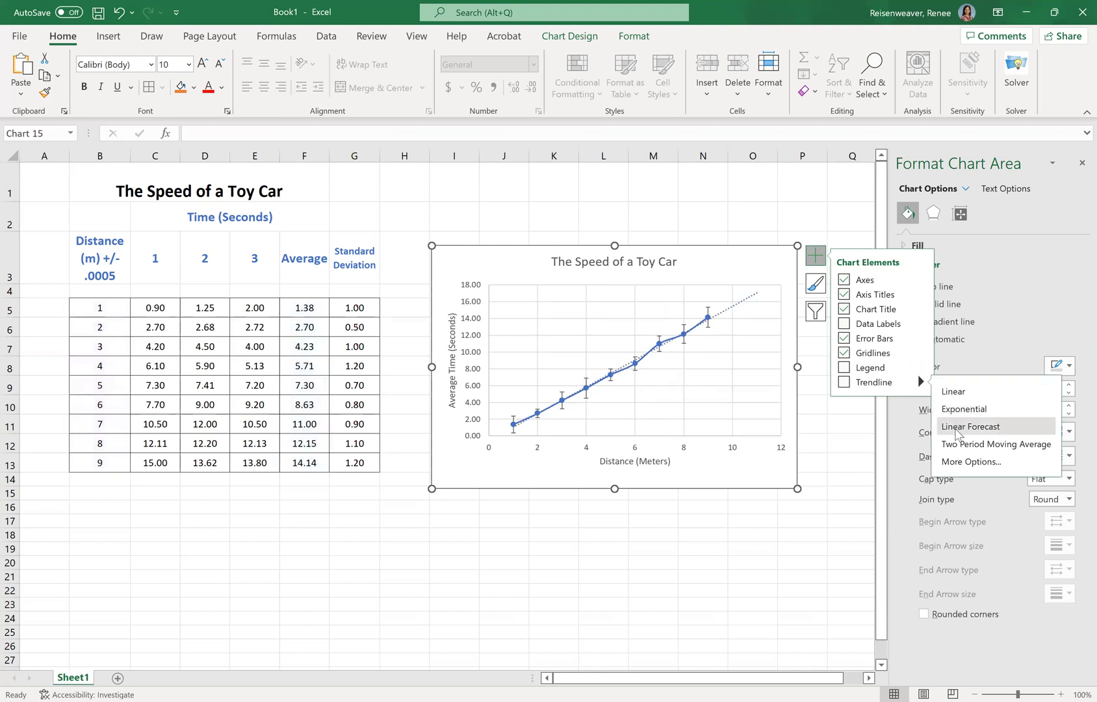
click(956, 432)
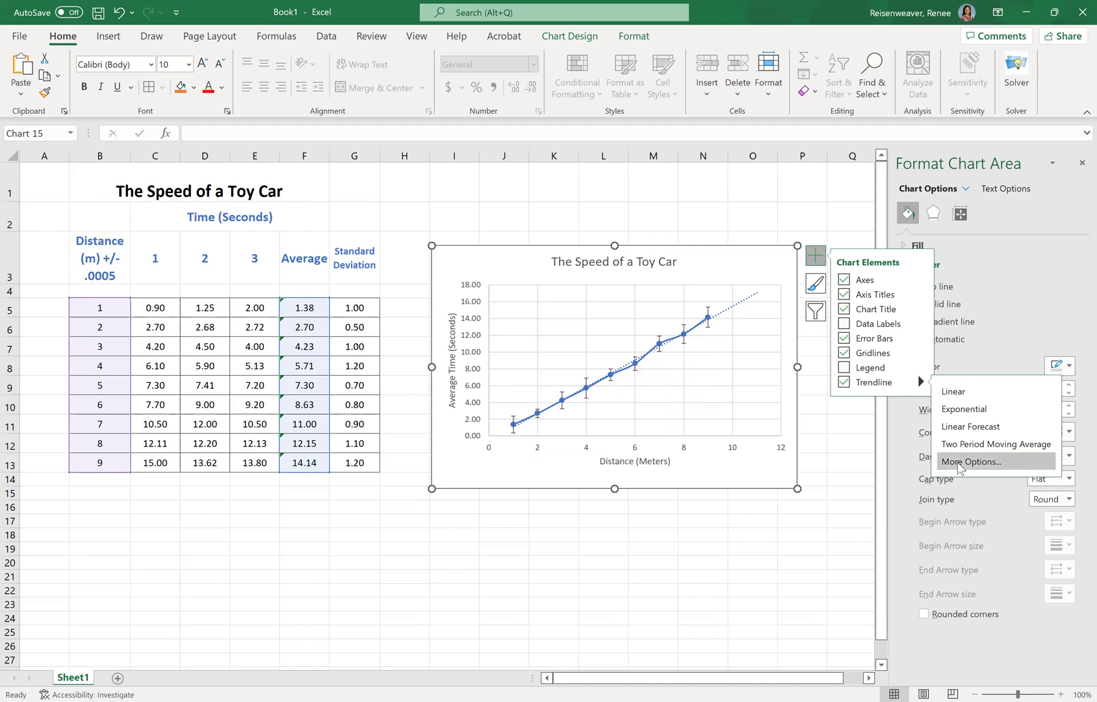
Show the trendline equation y = 1.5971x - 0.5131 on the chart, leaving Set Intercept off.
click(960, 462)
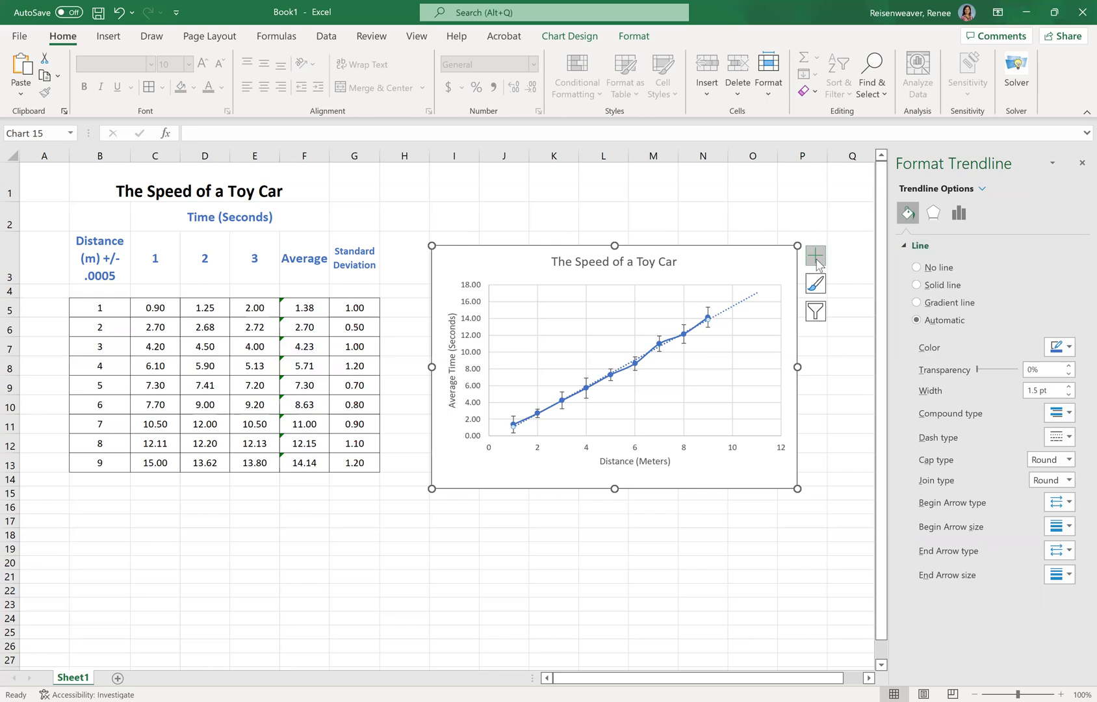
click(934, 215)
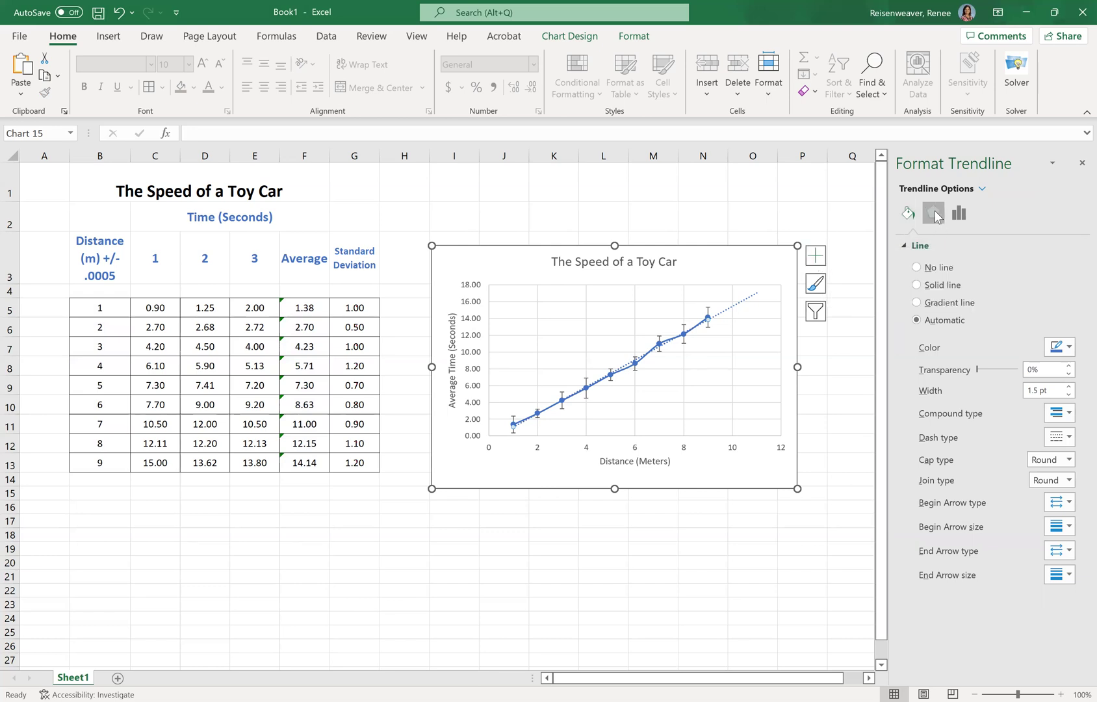
click(959, 215)
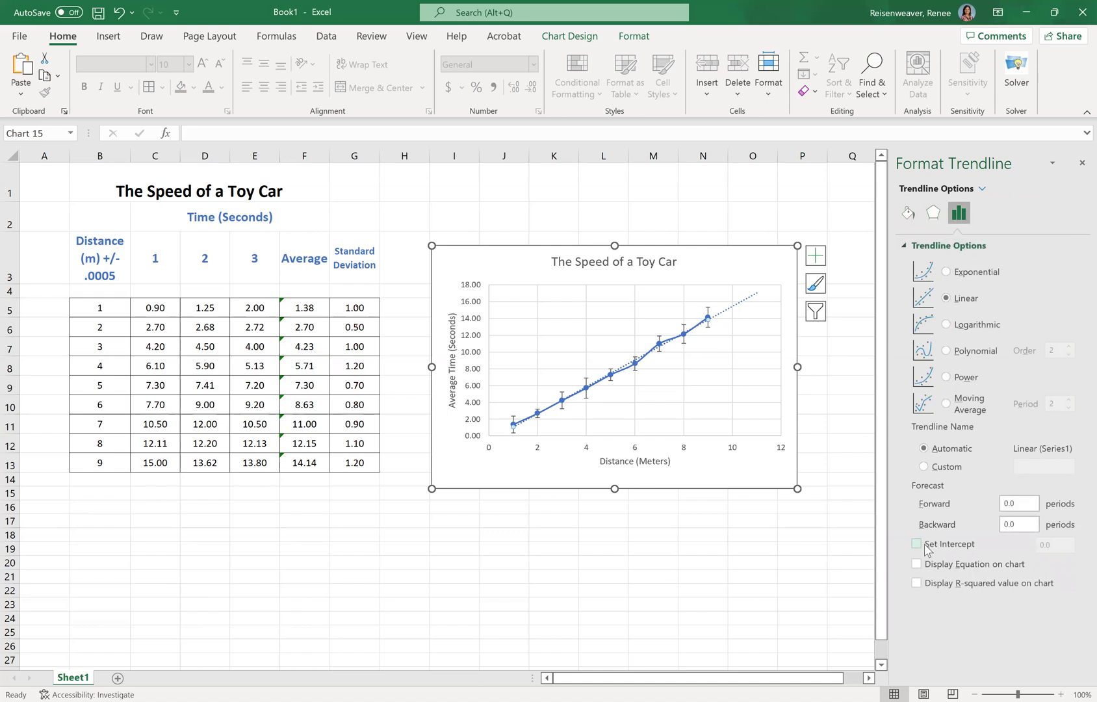
click(917, 564)
click(916, 543)
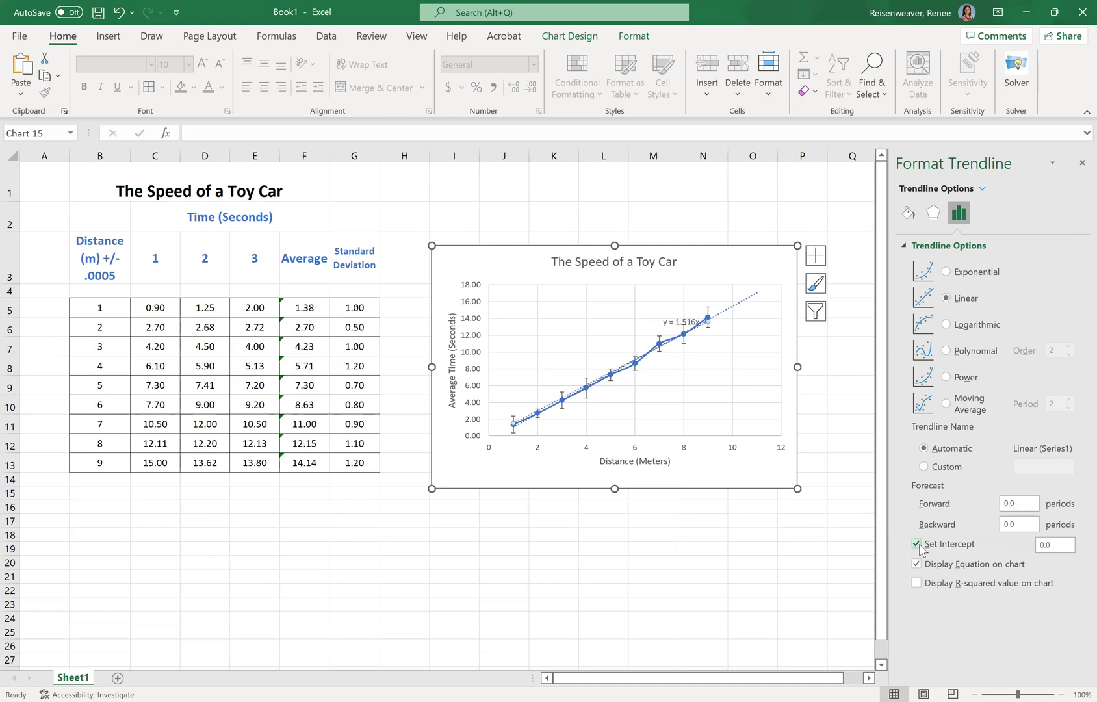
click(917, 544)
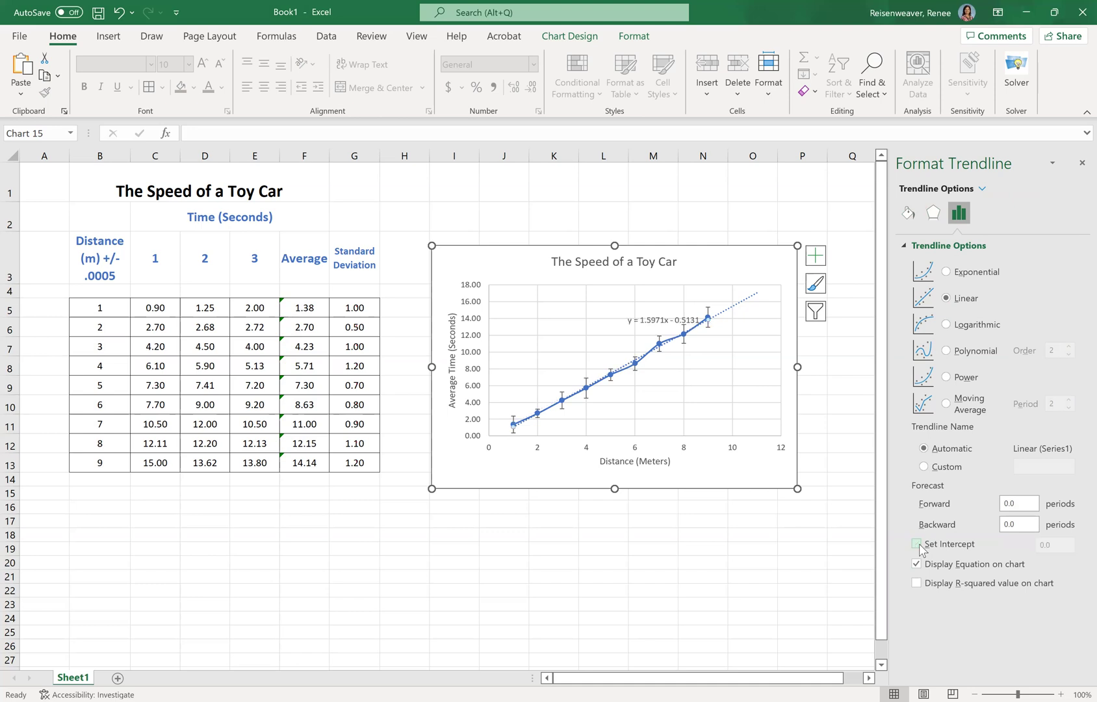
Drag the equation label up and left so it sits above the dotted trendline.
click(679, 319)
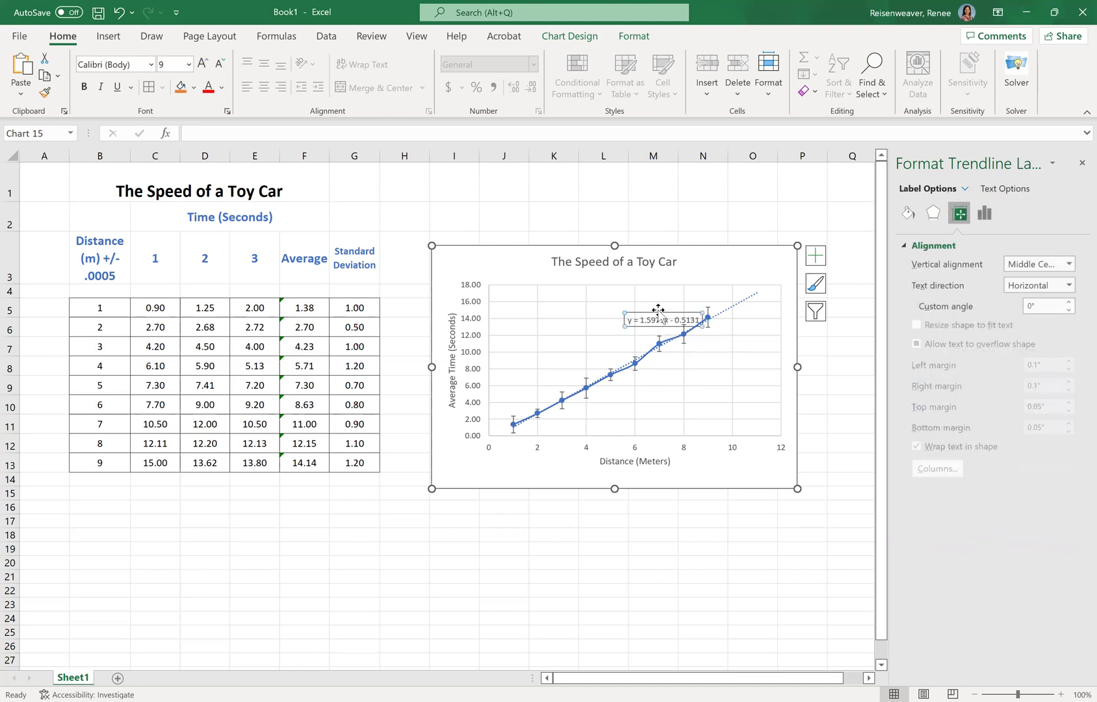
click(658, 310)
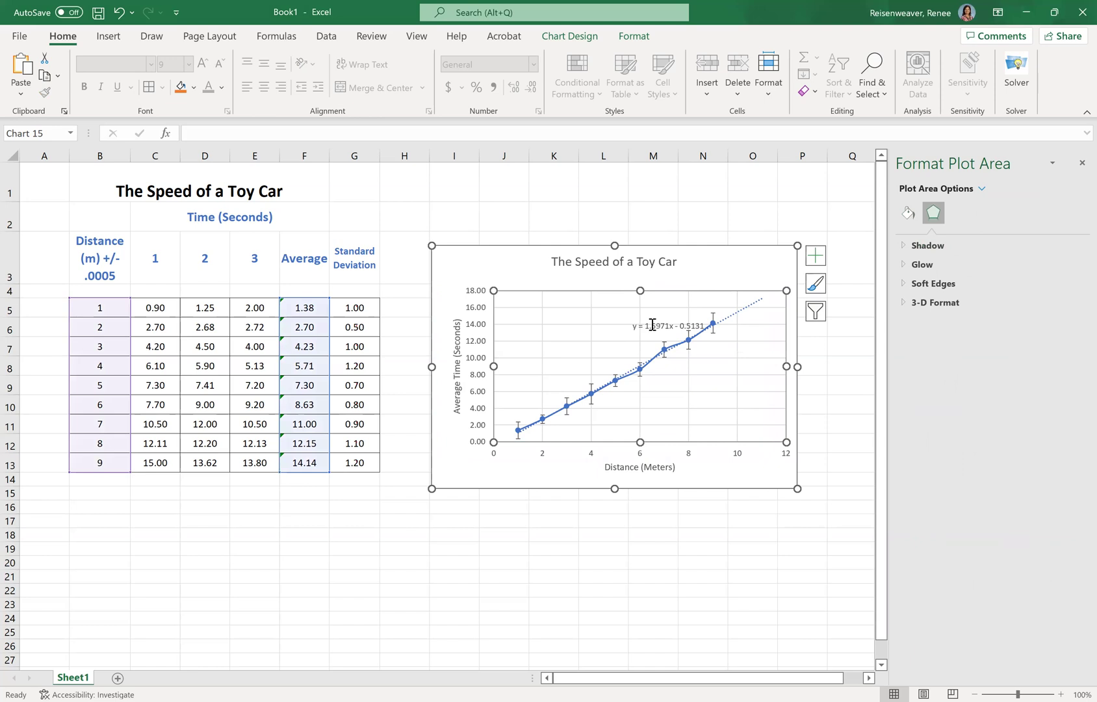
click(647, 319)
drag(645, 319, 625, 304)
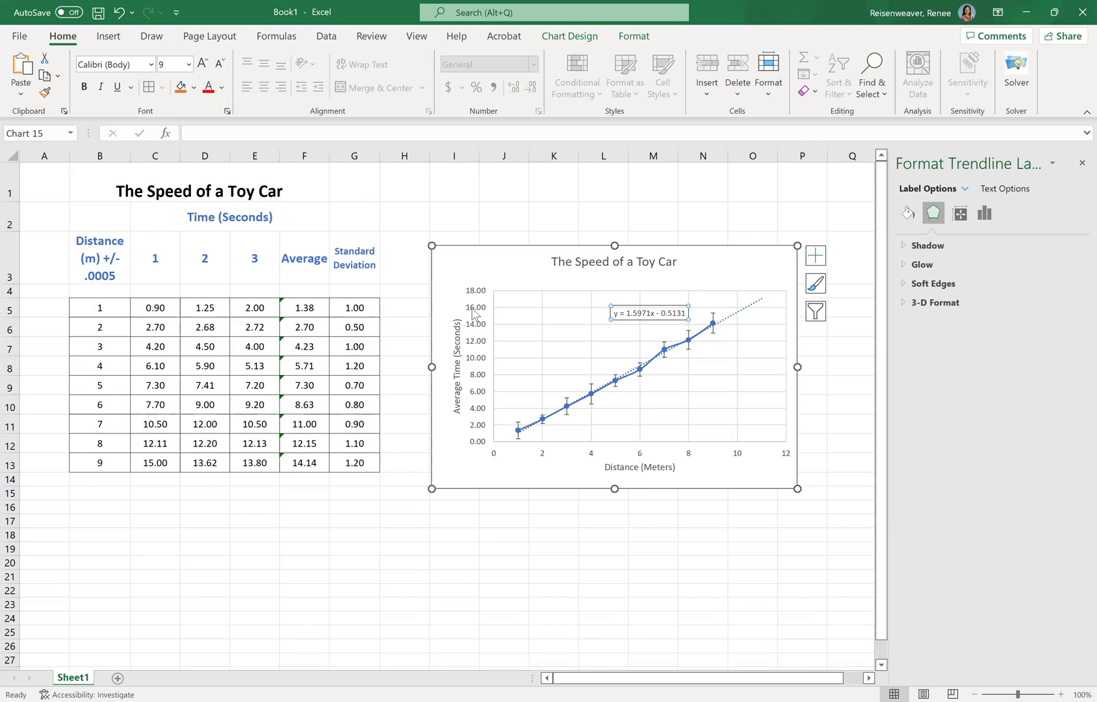
Confirm the error bars use Custom amounts, then deselect the chart by selecting cell N21.
click(824, 258)
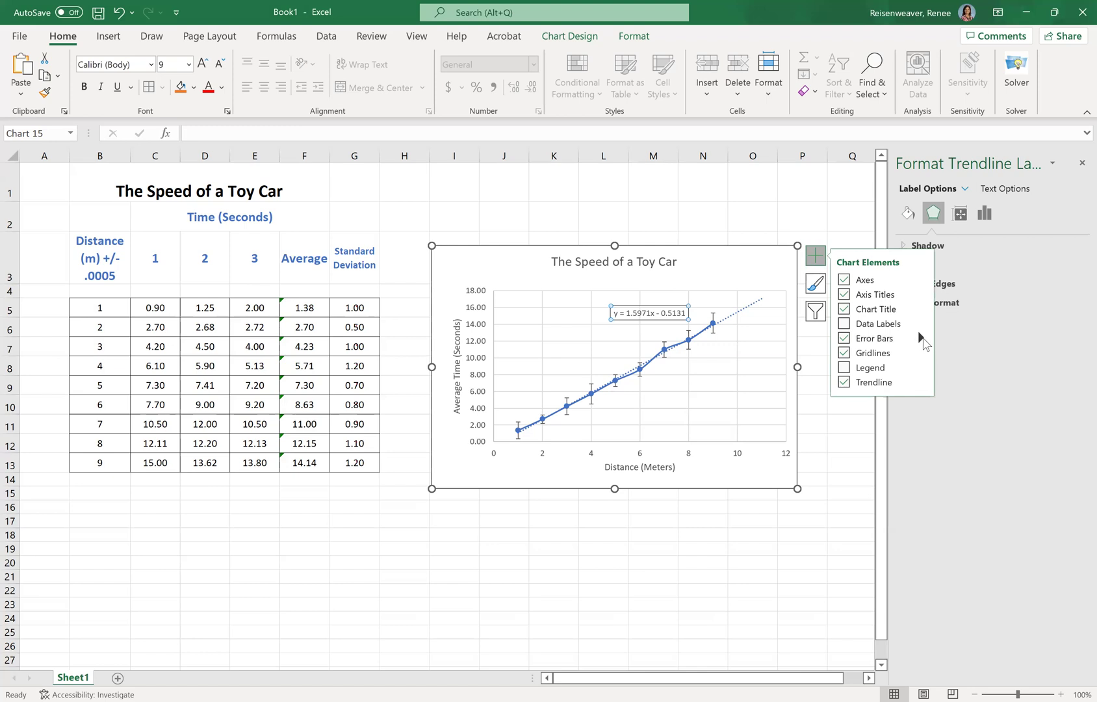
mouse_move(921, 338)
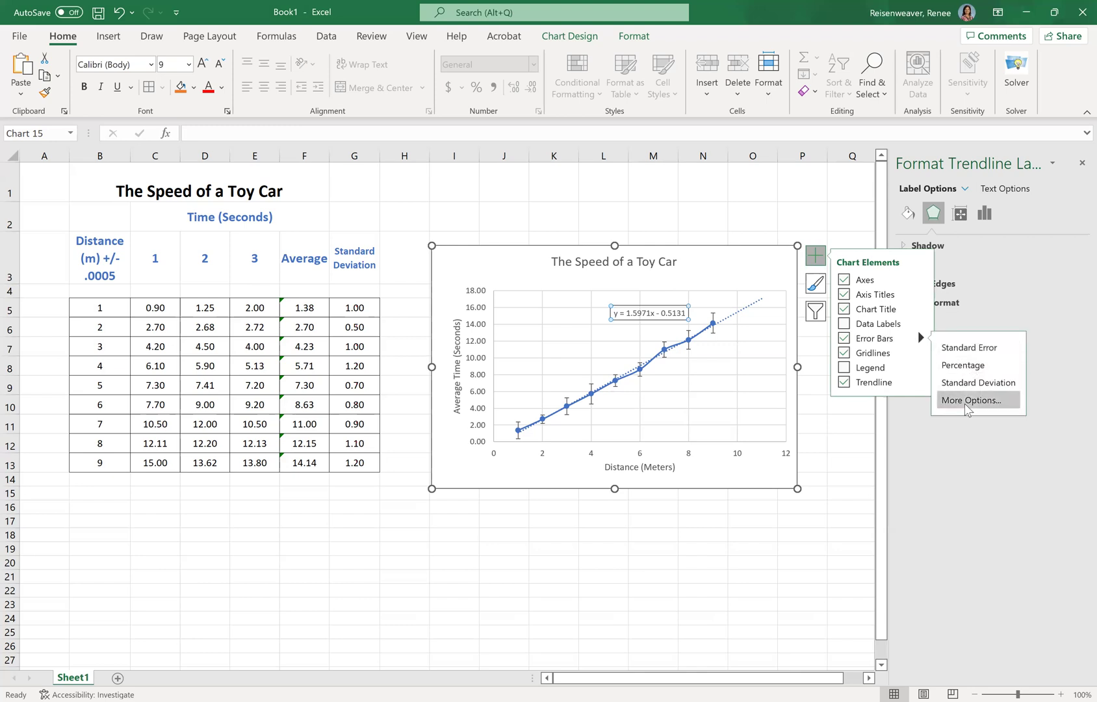
click(968, 406)
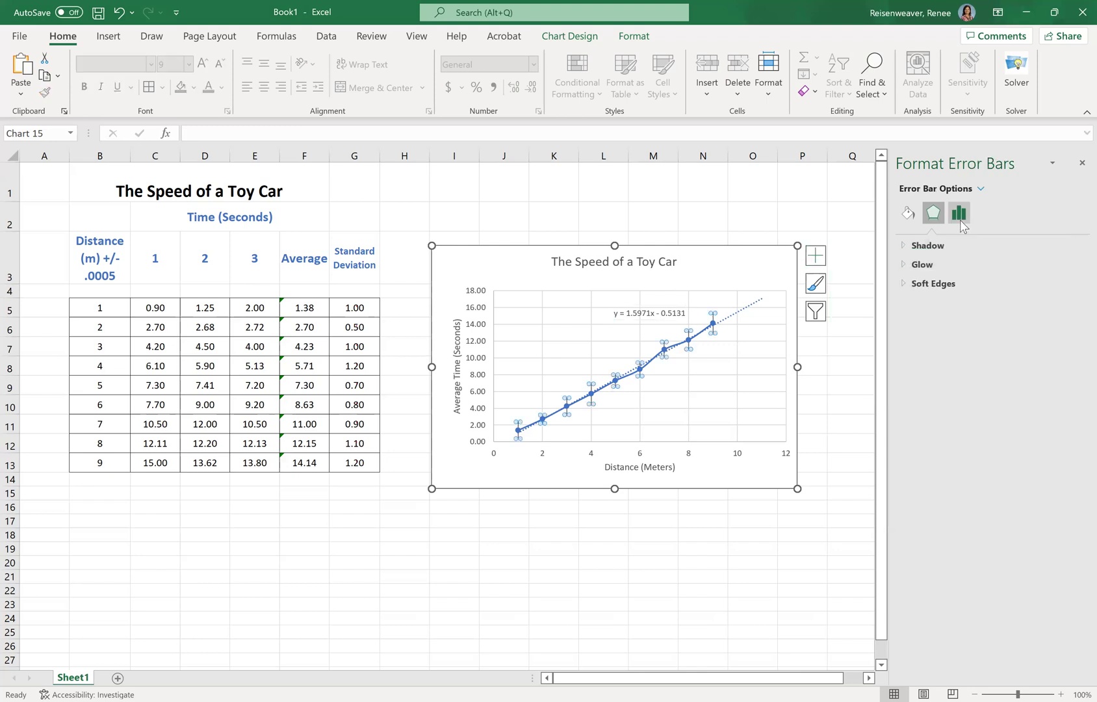
click(960, 214)
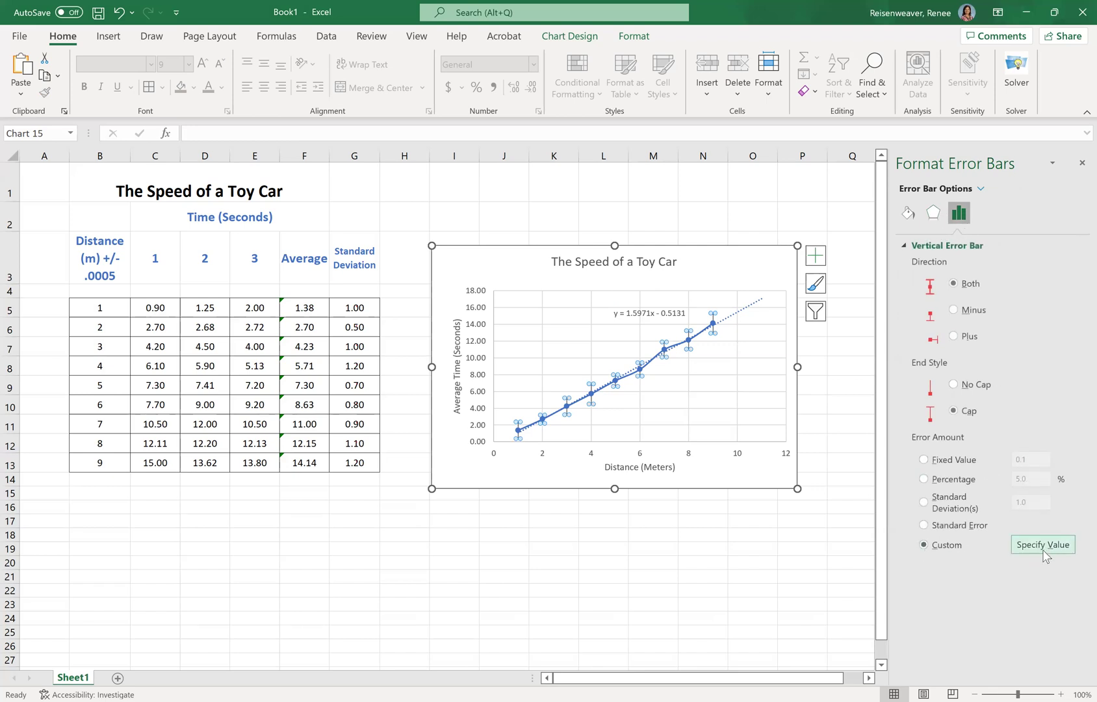
click(688, 580)
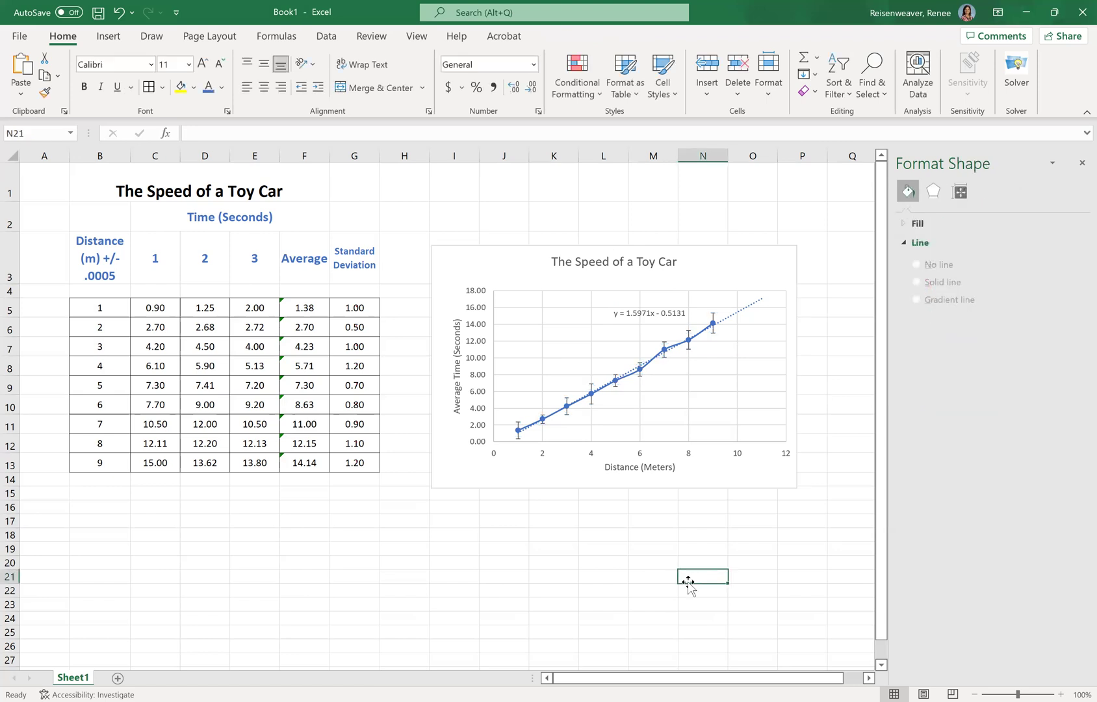